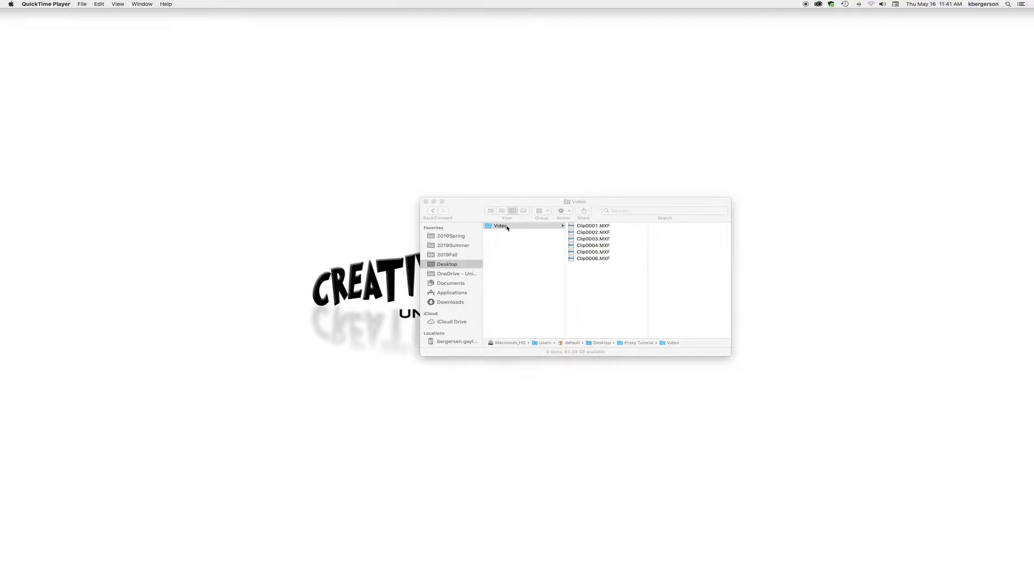
Group the six MXF clips into a new folder named 'original'
{"action": "left_click", "coordinate": [593, 259]}
{"action": "left_click", "coordinate": [590, 226], "text": "shift"}
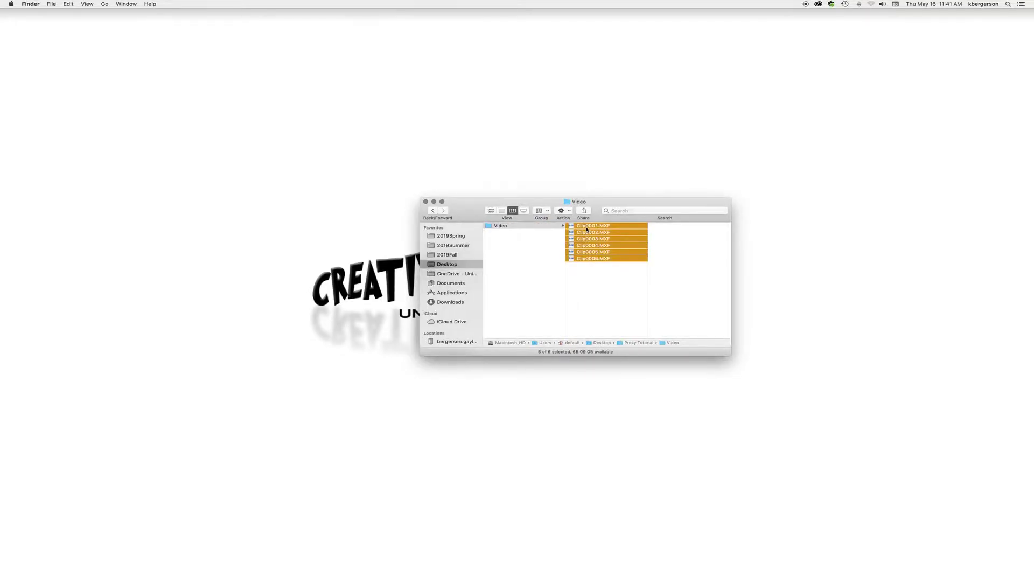
{"action": "right_click", "coordinate": [590, 227]}
{"action": "left_click", "coordinate": [604, 227]}
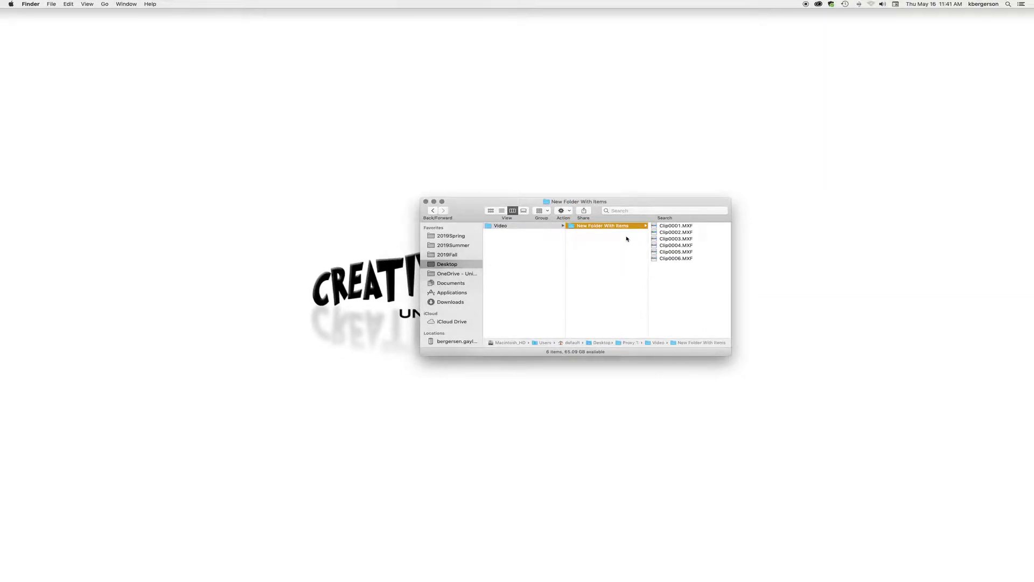
{"action": "key", "text": "Return"}
{"action": "type", "text": "criginal"}
{"action": "key", "text": "Return"}
Create an empty 'dropbox' folder inside the Video folder
{"action": "key", "text": "Left"}
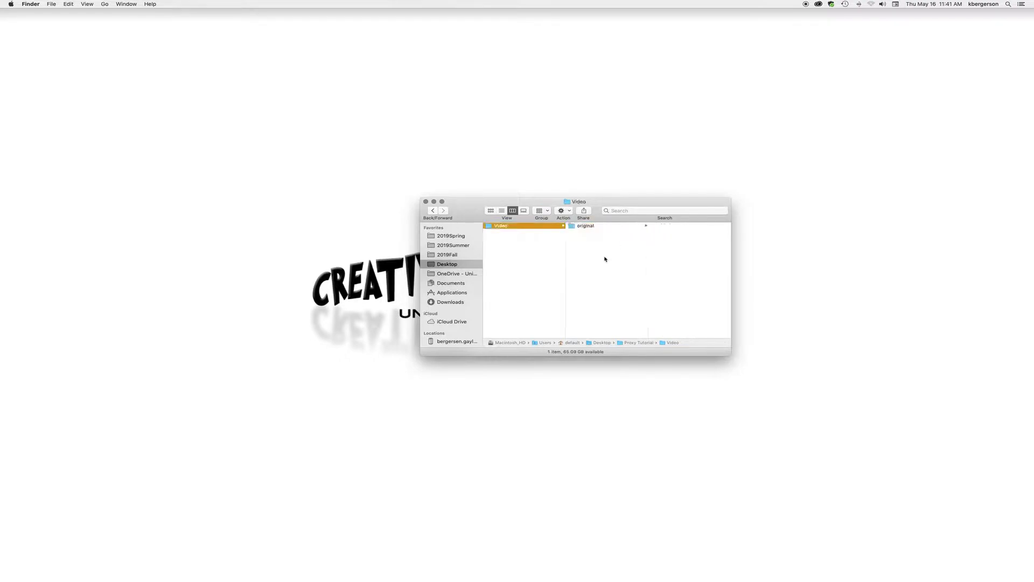
{"action": "left_click", "coordinate": [570, 212]}
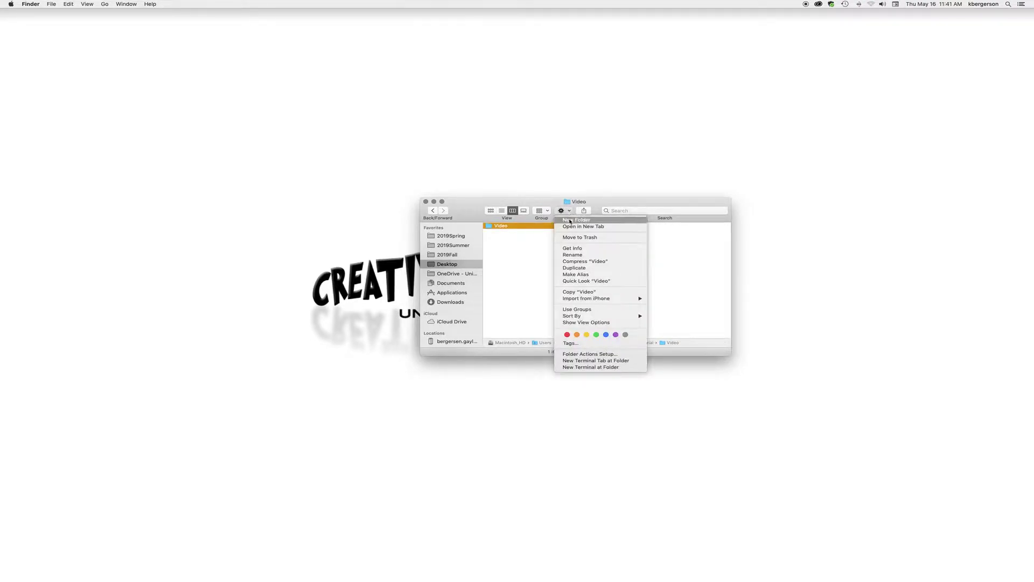
{"action": "left_click", "coordinate": [579, 224]}
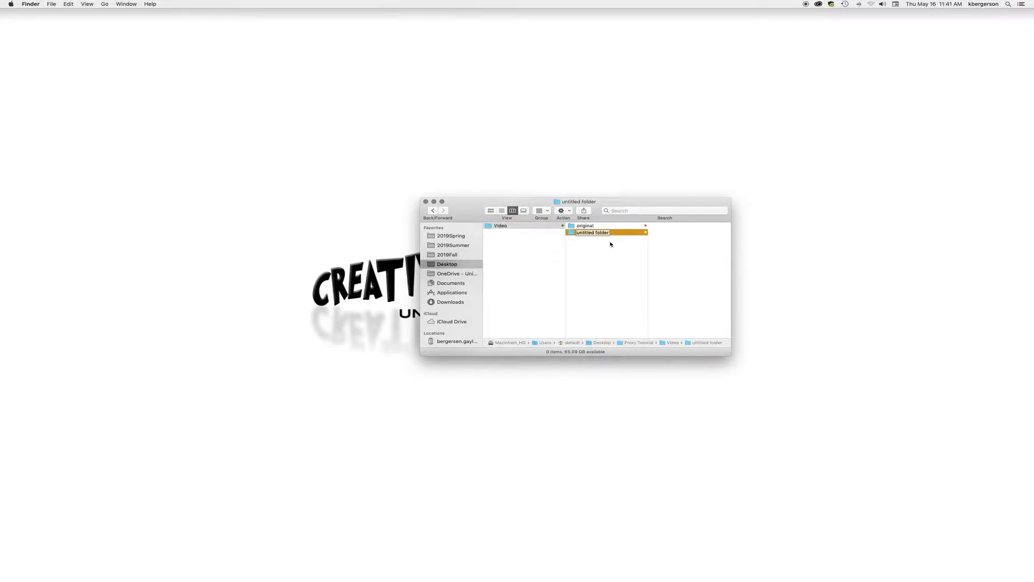
{"action": "type", "text": "dropbox"}
{"action": "key", "text": "Return"}
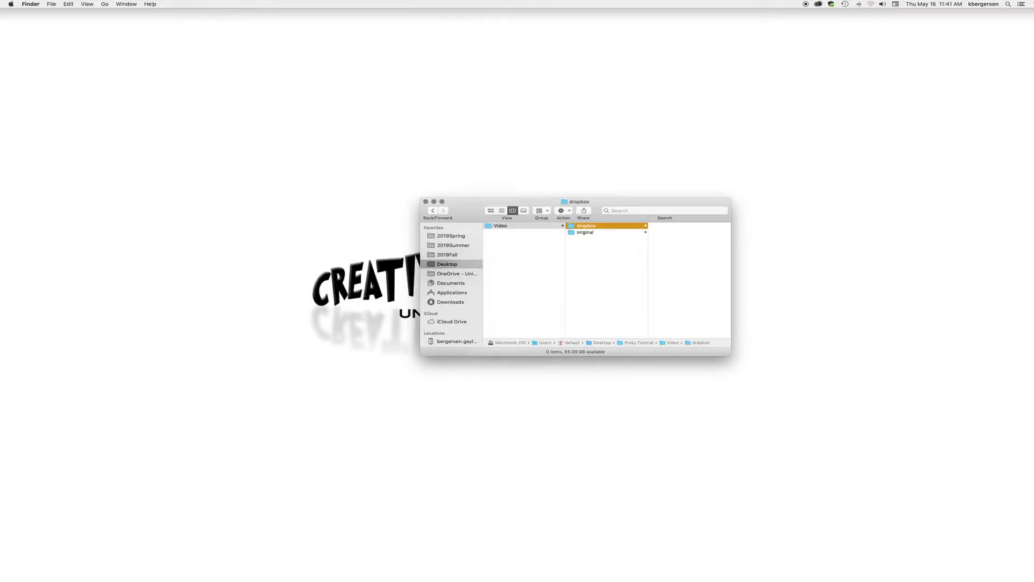
{"action": "key", "text": "super+Tab"}
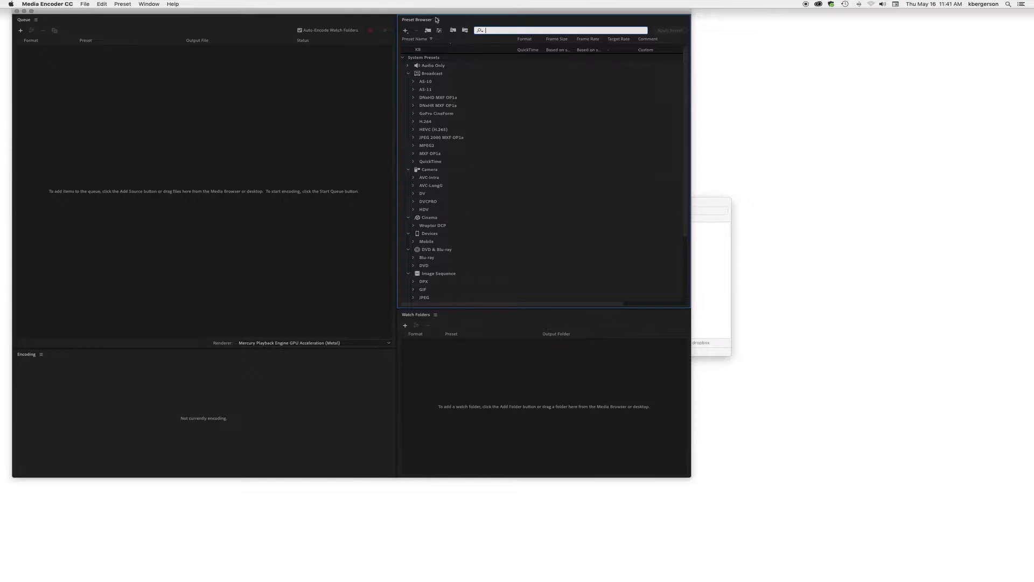
Add the Video > dropbox folder as a watch folder in Media Encoder
{"action": "left_click_drag", "start_coordinate": [432, 12], "coordinate": [443, 13]}
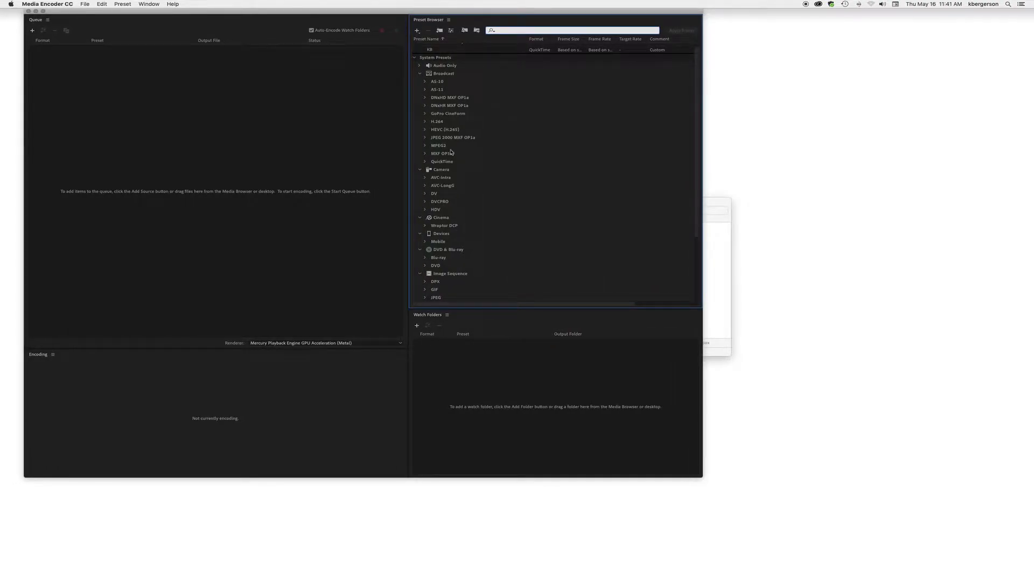
{"action": "left_click", "coordinate": [417, 326]}
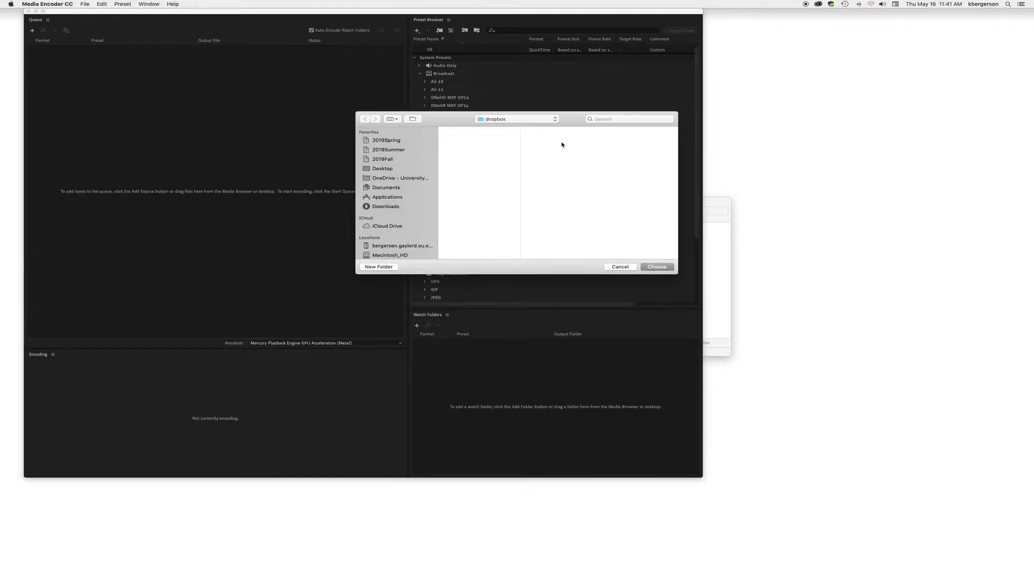
{"action": "left_click", "coordinate": [555, 121]}
{"action": "left_click", "coordinate": [549, 128]}
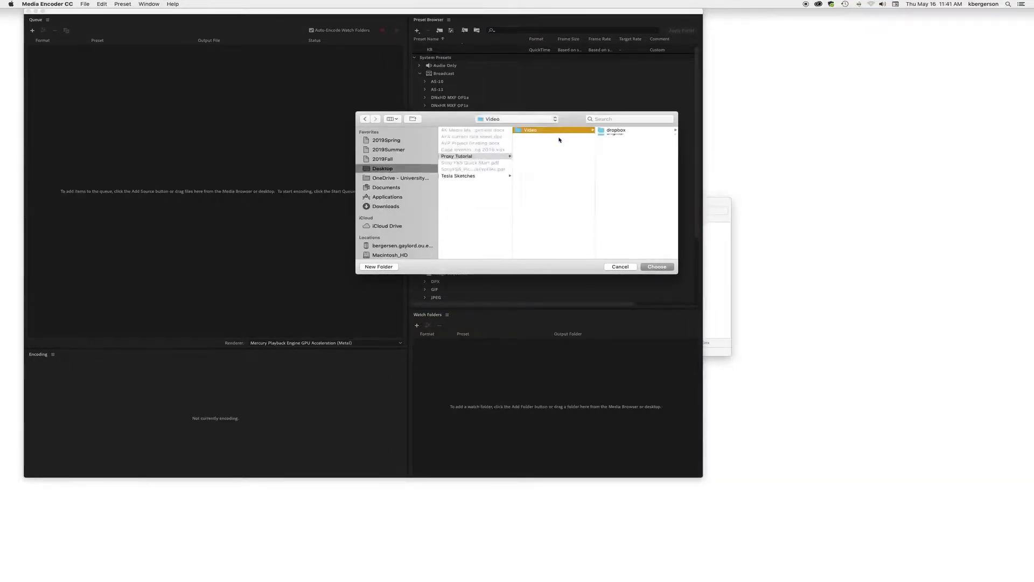
{"action": "left_click", "coordinate": [615, 130]}
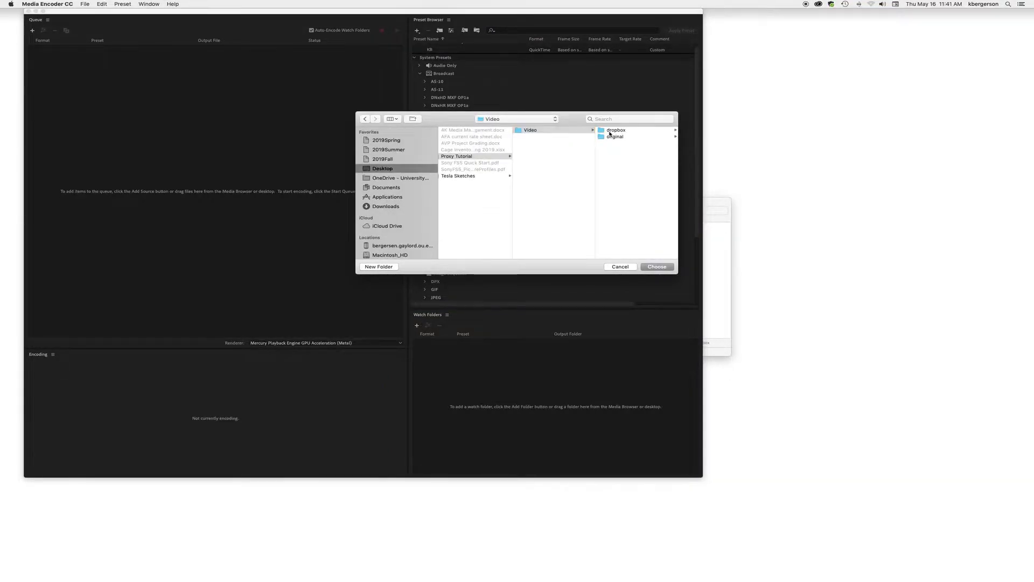
{"action": "left_click", "coordinate": [657, 267]}
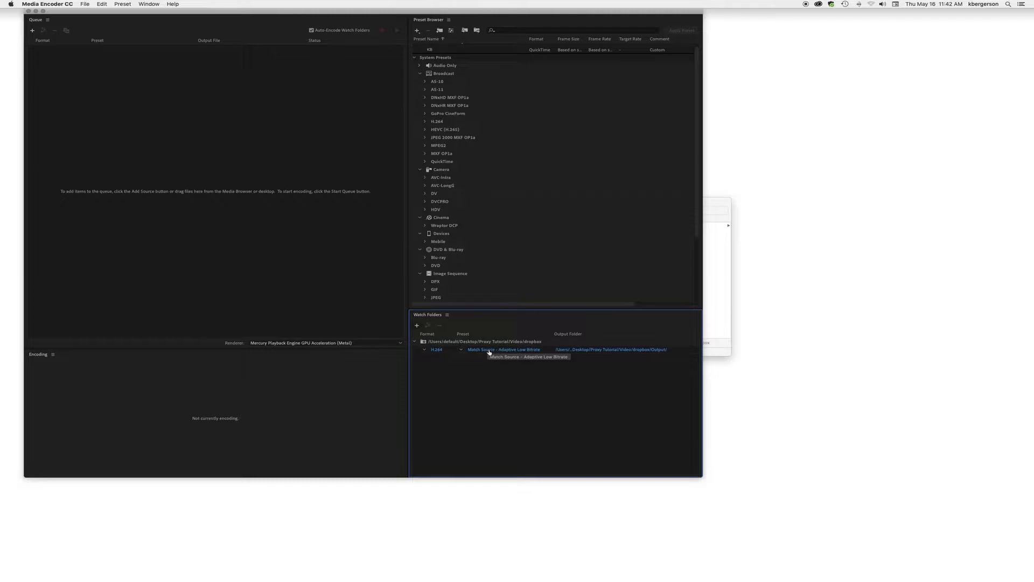
Apply the H.264 Match Source - Adaptive High Bitrate preset to dropbox, outputting to a new Output/HIRES folder
{"action": "left_click", "coordinate": [425, 122]}
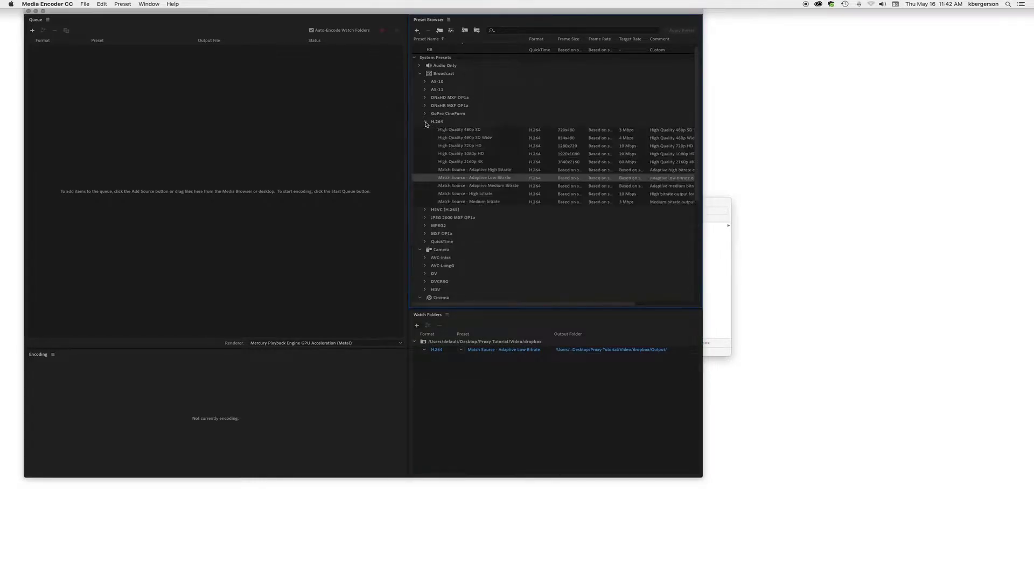
{"action": "left_click", "coordinate": [455, 170]}
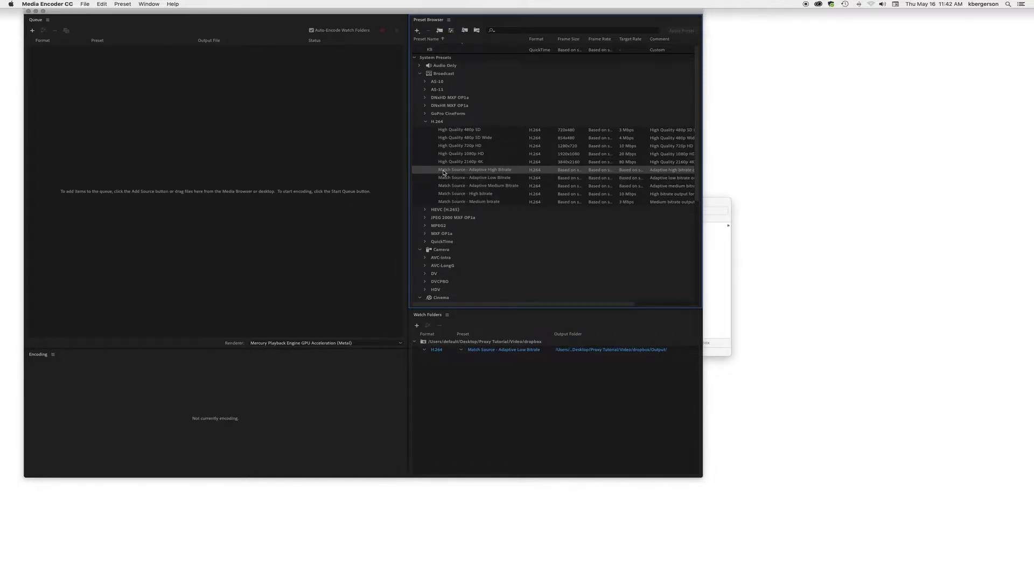
{"action": "left_click_drag", "start_coordinate": [444, 172], "coordinate": [473, 350]}
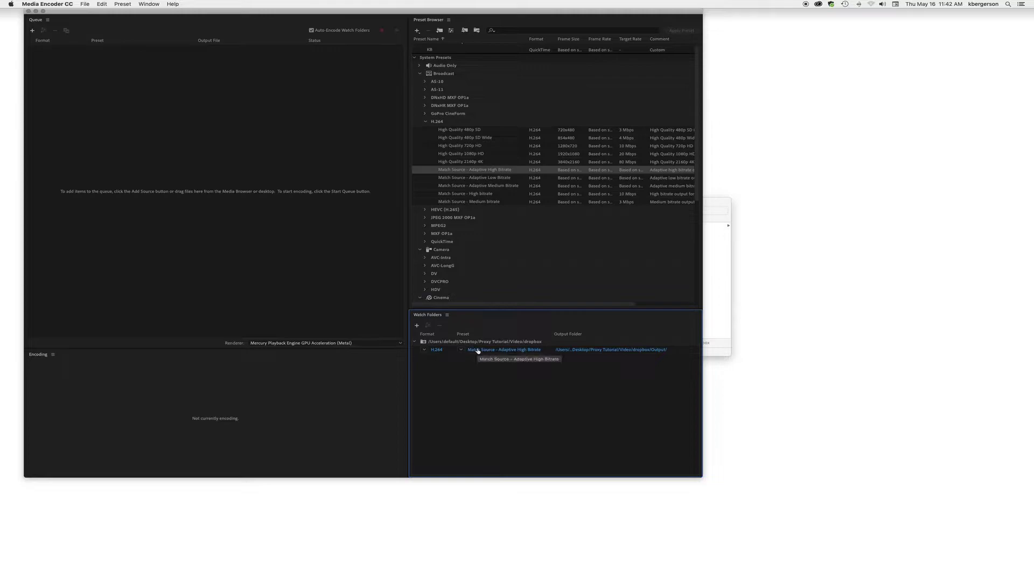
{"action": "left_click", "coordinate": [643, 350]}
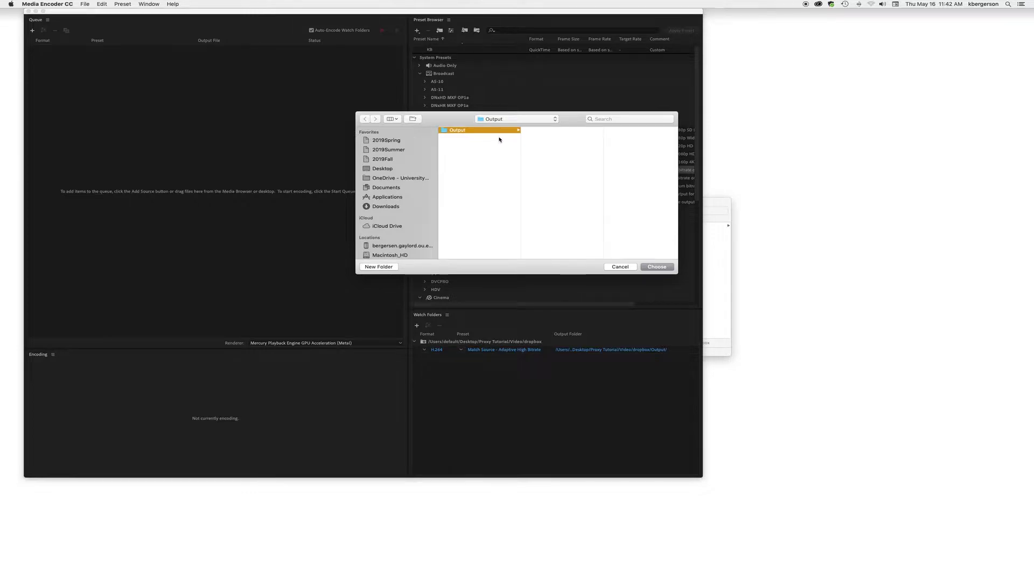
{"action": "left_click", "coordinate": [384, 266]}
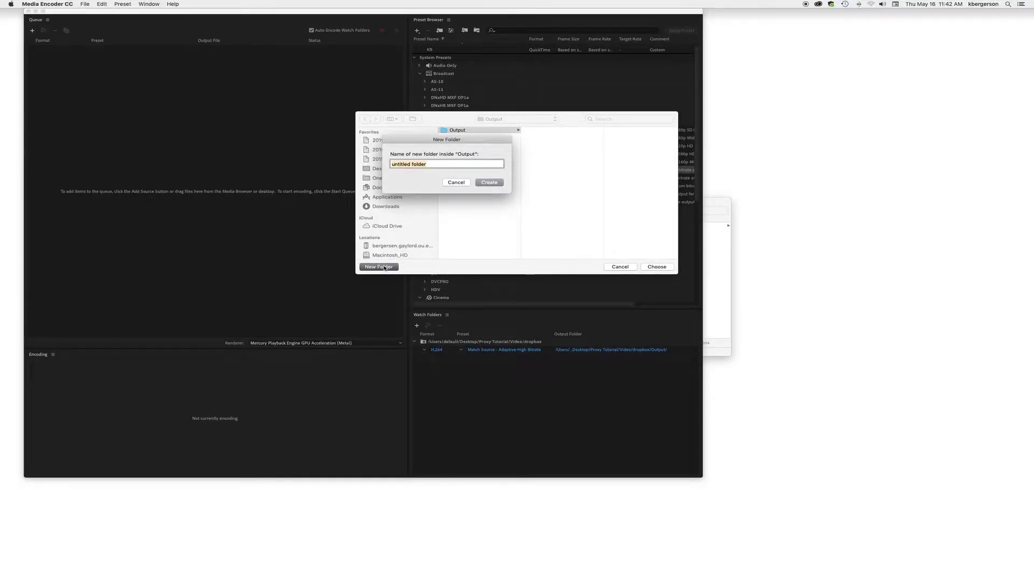
{"action": "type", "text": "HIRES"}
{"action": "key", "text": "Return"}
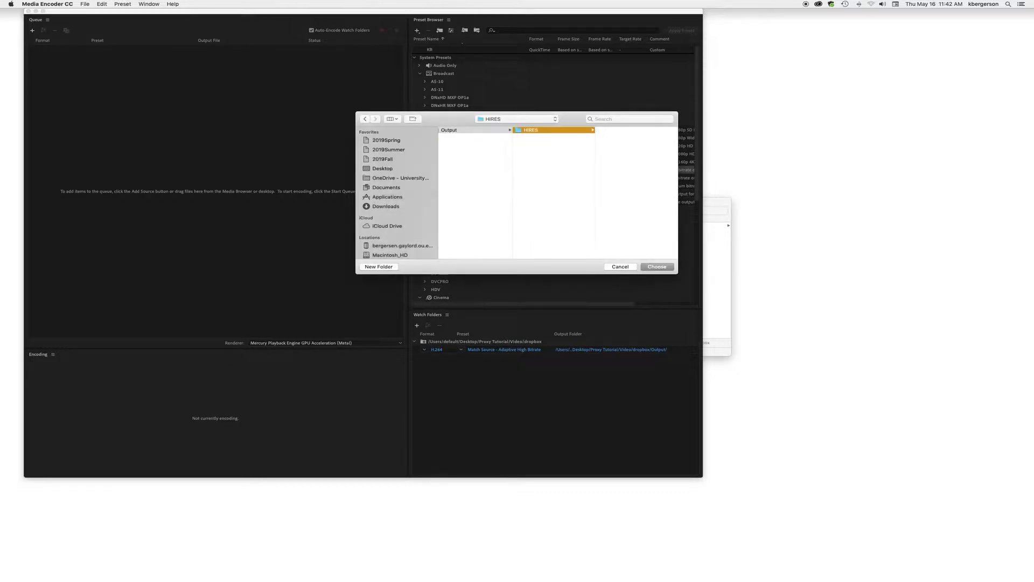
{"action": "left_click", "coordinate": [655, 267]}
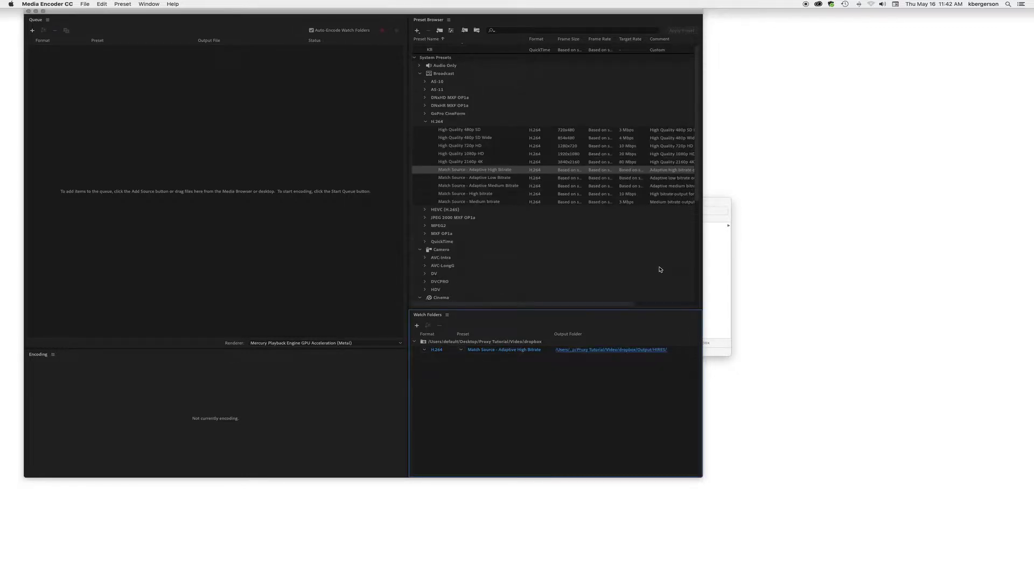
Add a Match Source - Adaptive Low Bitrate output to dropbox, saving into a new Output/LORES folder
{"action": "left_click", "coordinate": [473, 178]}
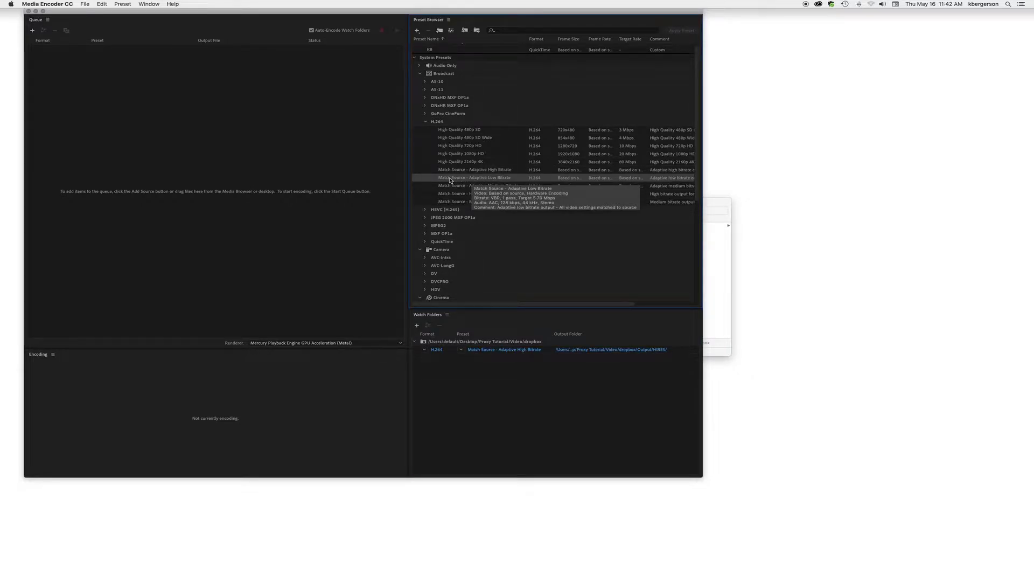
{"action": "scroll", "coordinate": [467, 296], "scroll_direction": "down", "scroll_amount": 1}
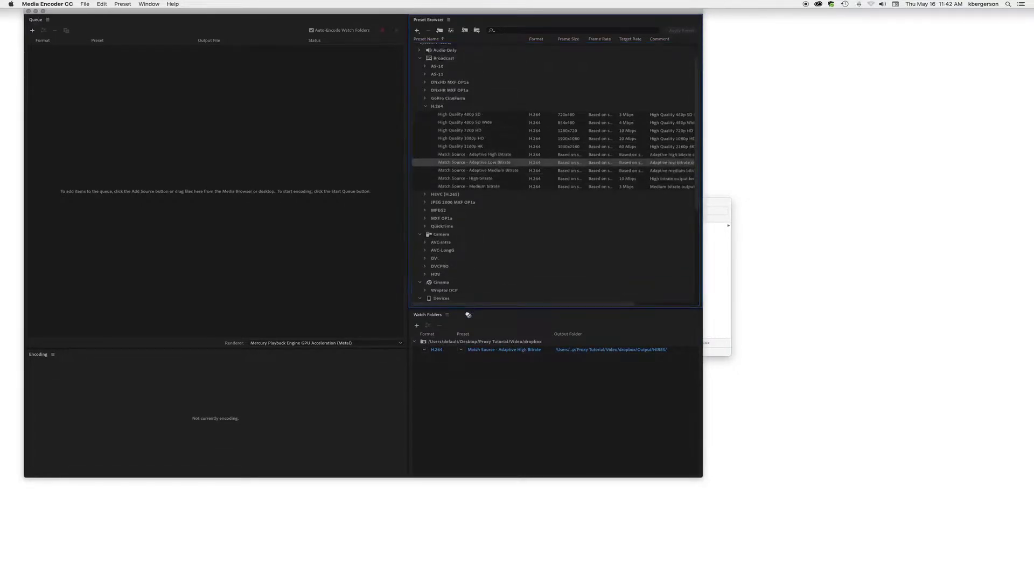
{"action": "left_click", "coordinate": [465, 342]}
{"action": "left_click_drag", "start_coordinate": [465, 342], "coordinate": [466, 343]}
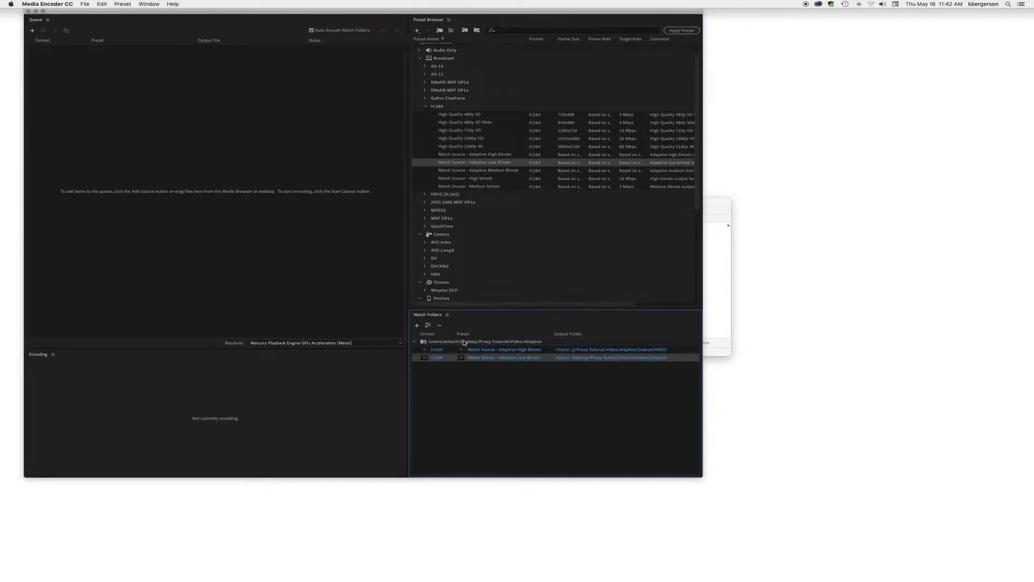
{"action": "left_click", "coordinate": [659, 358]}
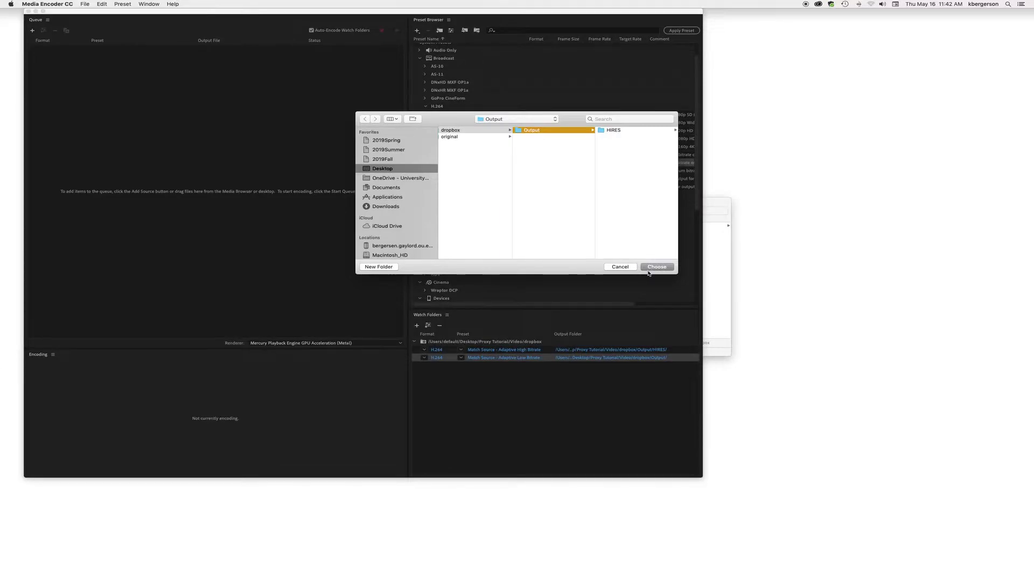
{"action": "left_click", "coordinate": [379, 267]}
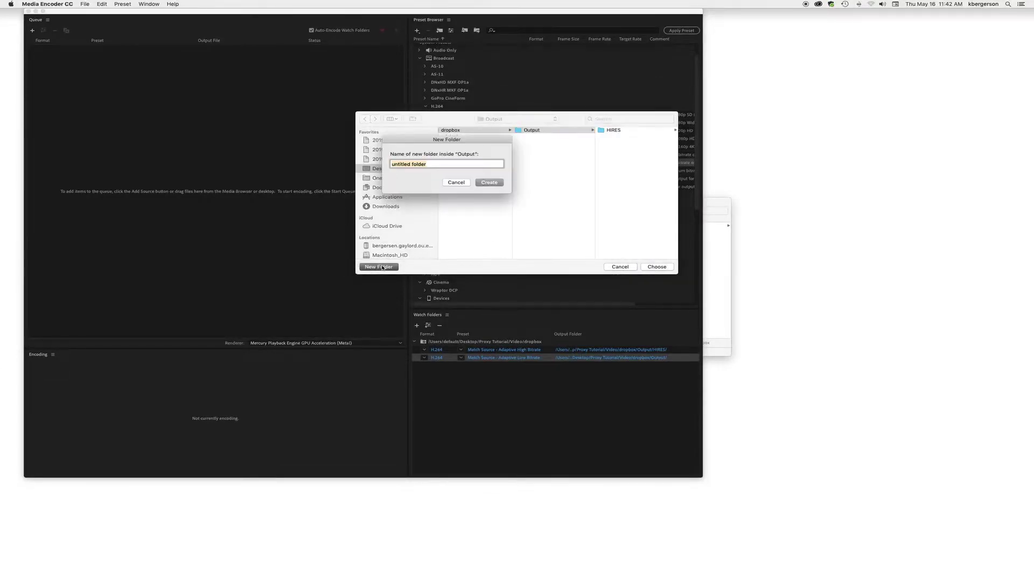
{"action": "type", "text": "LORES"}
{"action": "key", "text": "Return"}
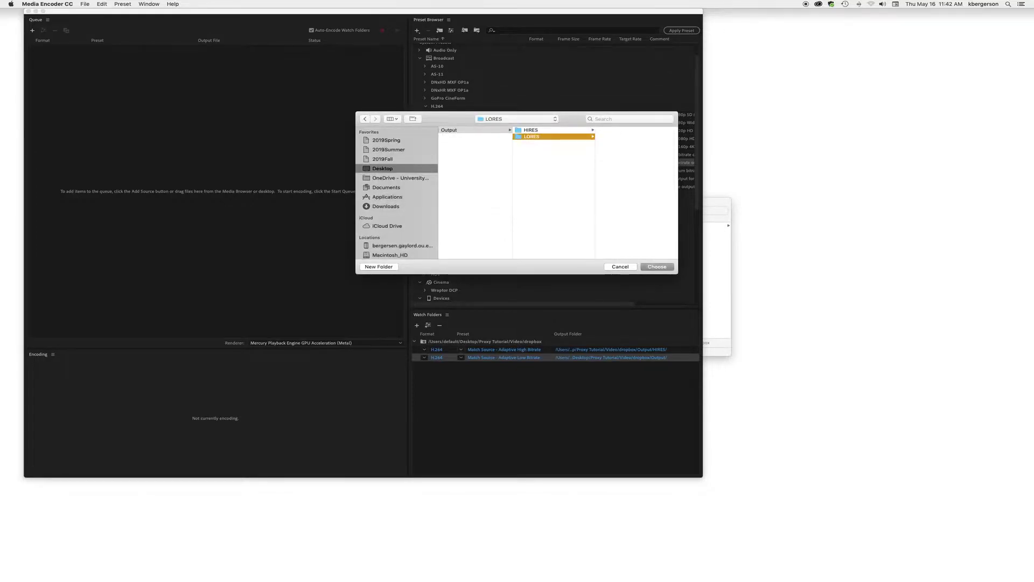
{"action": "left_click", "coordinate": [657, 267]}
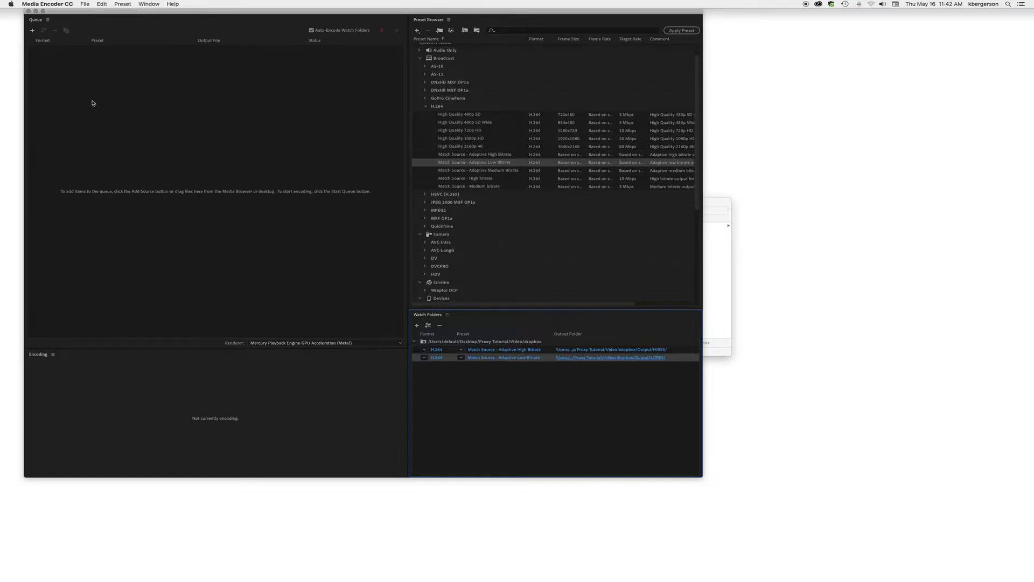
Copy the six MXF clips from 'original' and paste them into the dropbox watch folder
{"action": "key", "text": "super+Tab"}
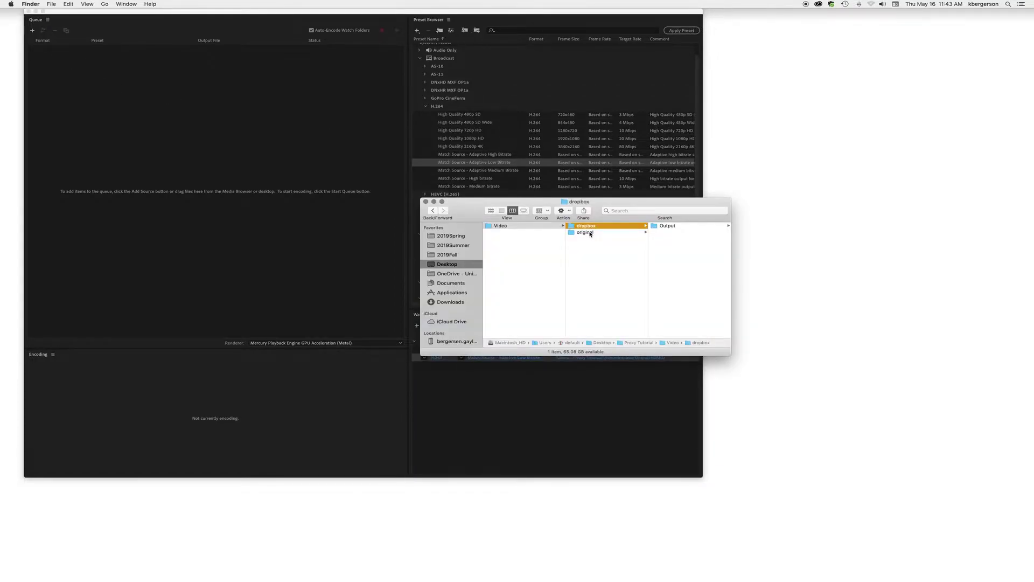
{"action": "left_click", "coordinate": [585, 232]}
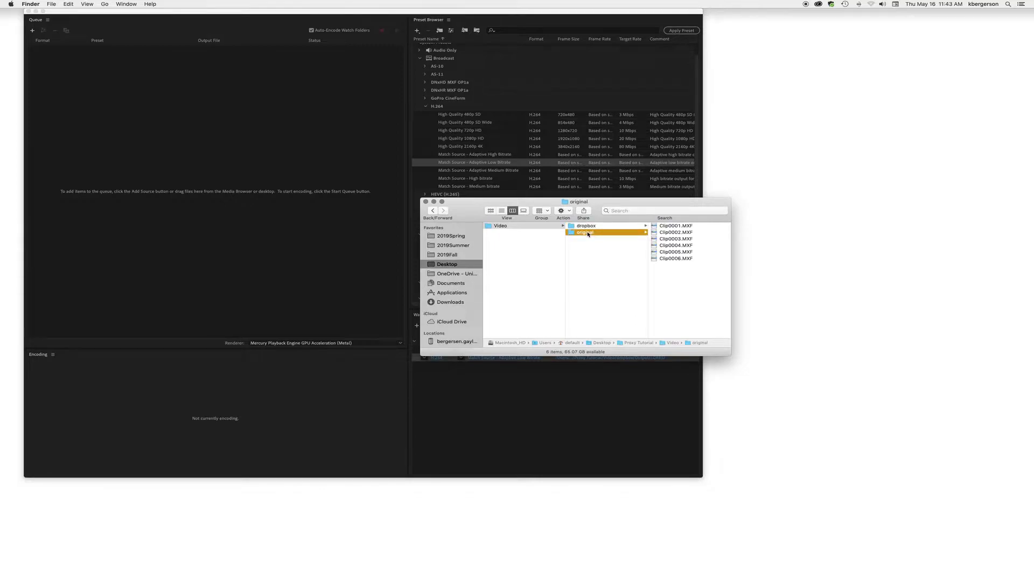
{"action": "left_click_drag", "start_coordinate": [672, 281], "coordinate": [662, 229]}
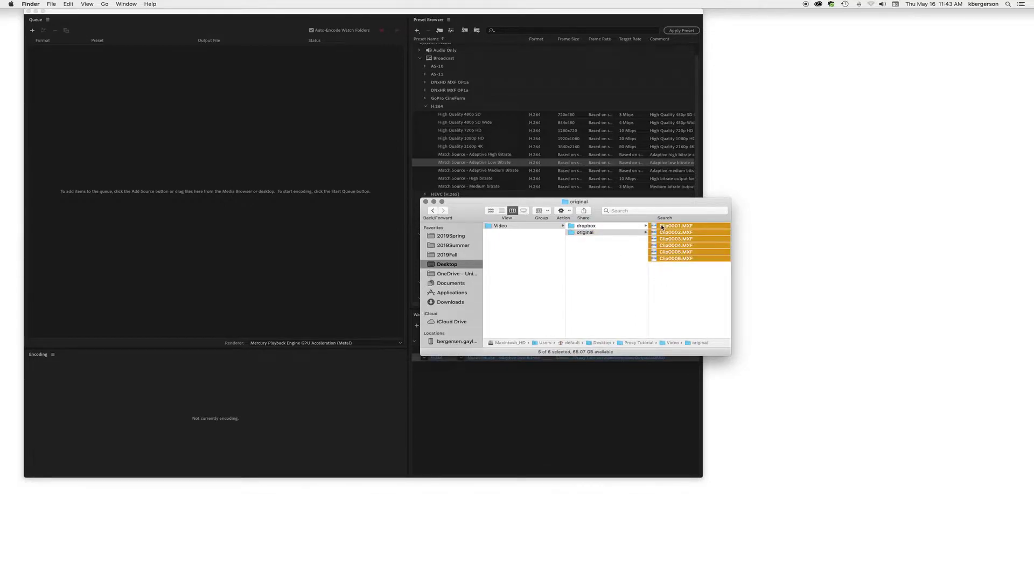
{"action": "key", "text": "super+c"}
{"action": "left_click", "coordinate": [586, 227]}
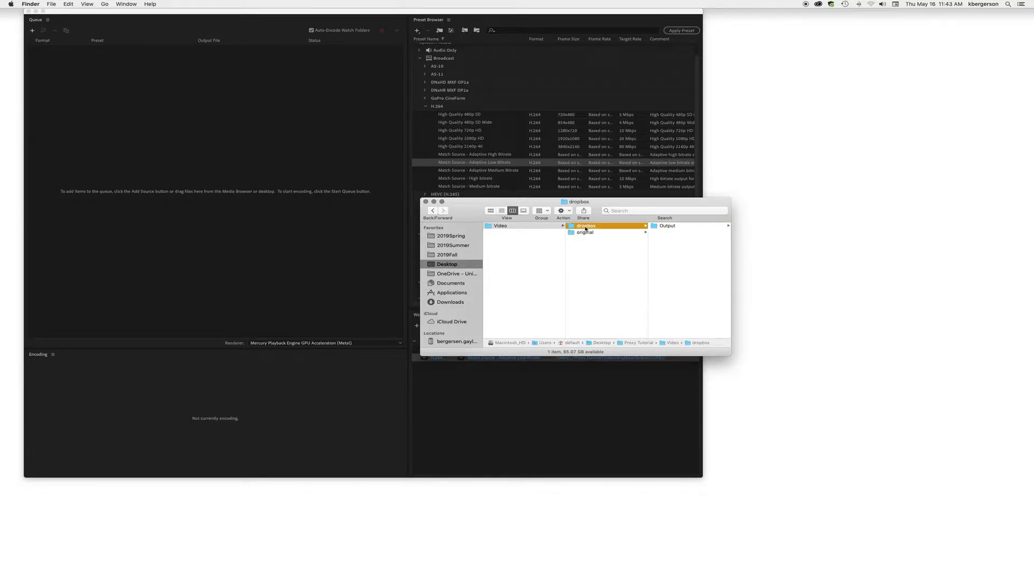
{"action": "key", "text": "super+v"}
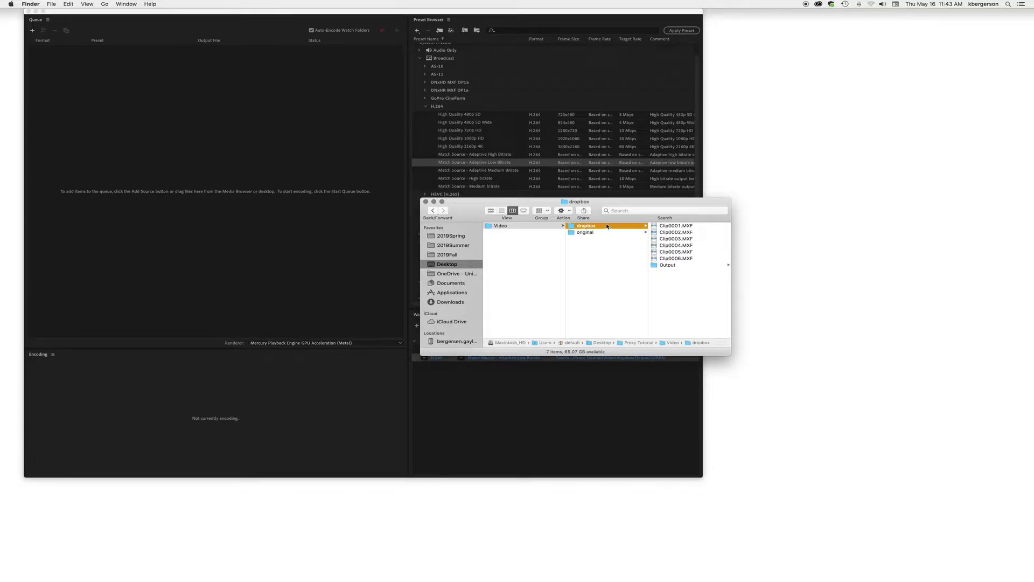
{"action": "left_click_drag", "start_coordinate": [604, 203], "coordinate": [875, 251]}
{"action": "left_click", "coordinate": [115, 110]}
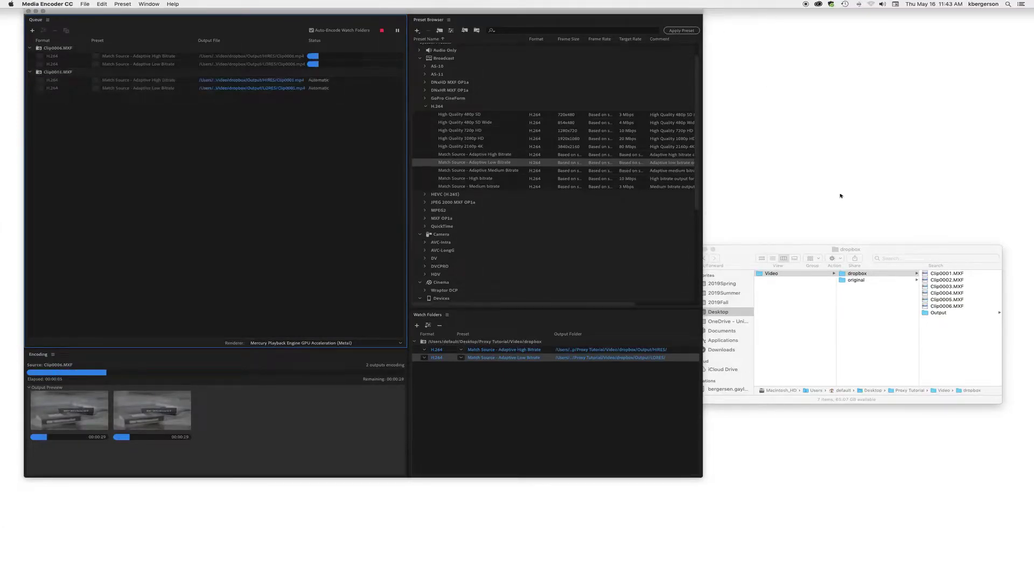
Show the Output folder with HIRES and LORES in Finder and open a second Finder window
{"action": "left_click_drag", "start_coordinate": [886, 254], "coordinate": [708, 138]}
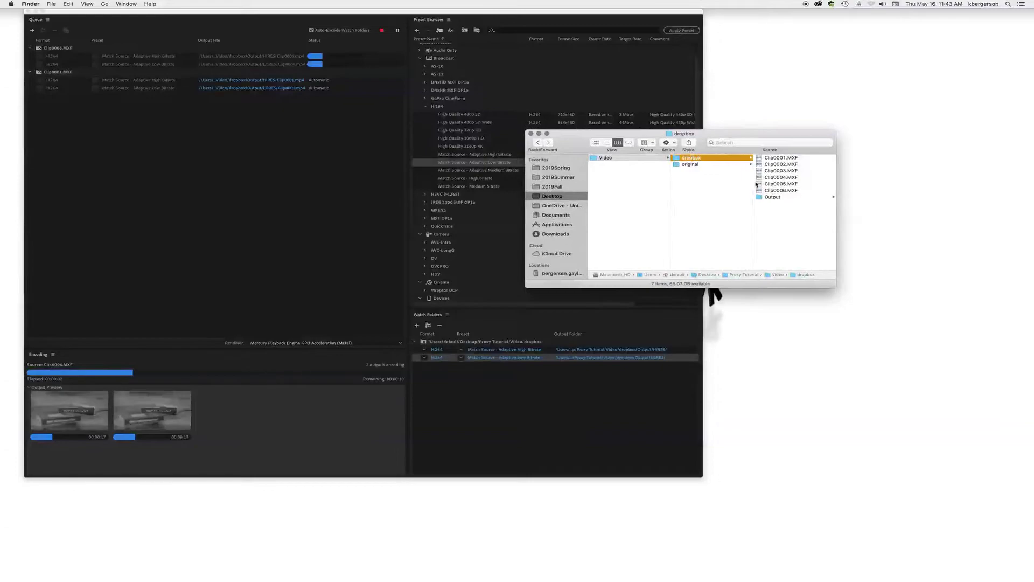
{"action": "left_click", "coordinate": [771, 197]}
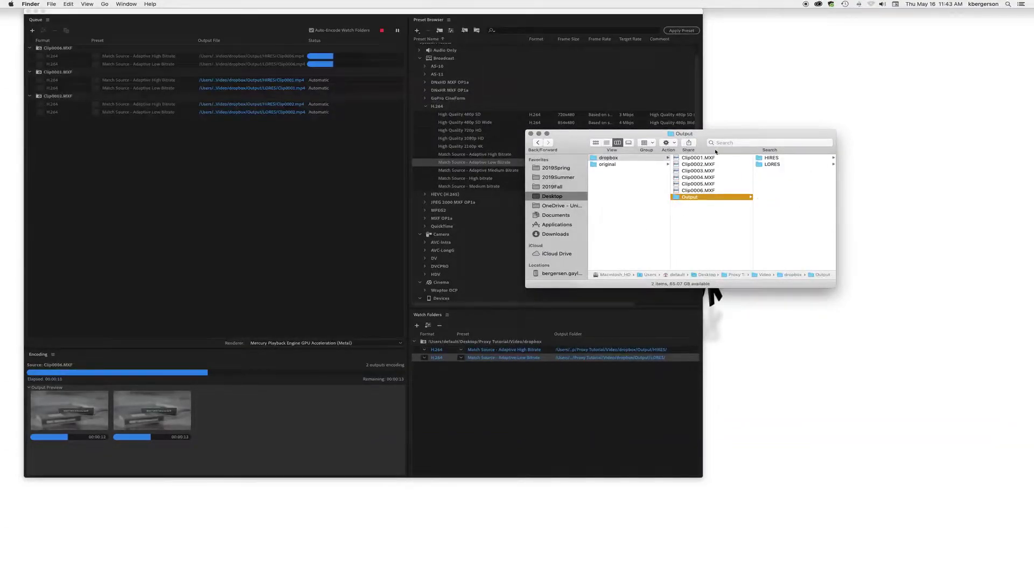
{"action": "key", "text": "super+n"}
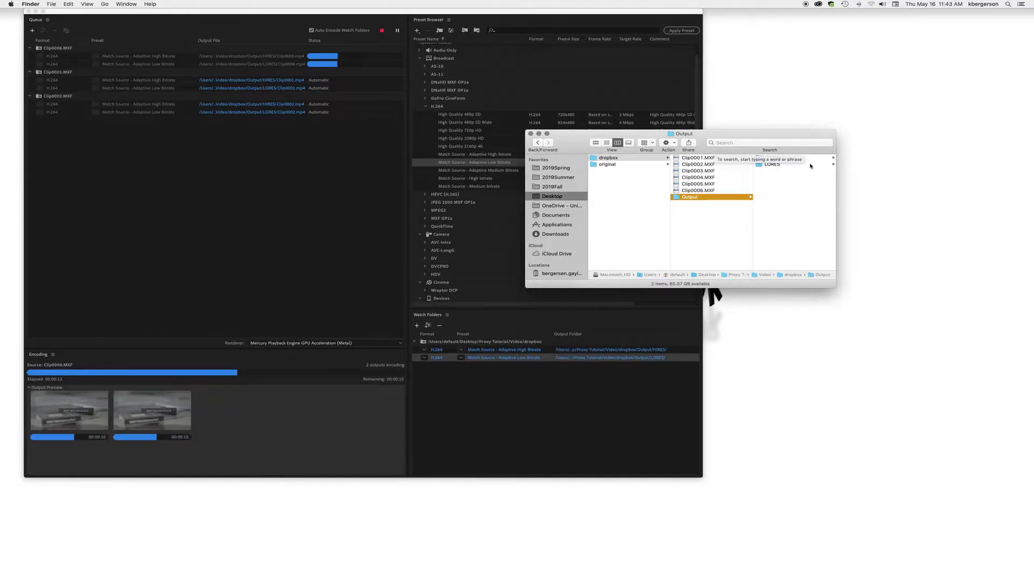
{"action": "left_click_drag", "start_coordinate": [652, 182], "coordinate": [698, 231]}
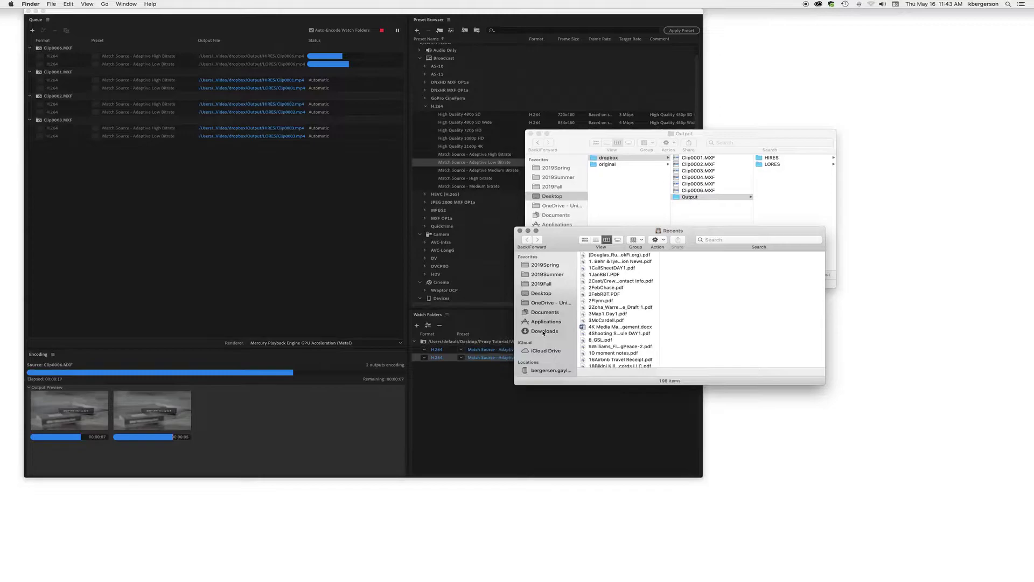
Browse one window to Desktop > Proxy Tutorial > Video > dropbox > Output > LORES, the other to HIRES
{"action": "left_click", "coordinate": [541, 294]}
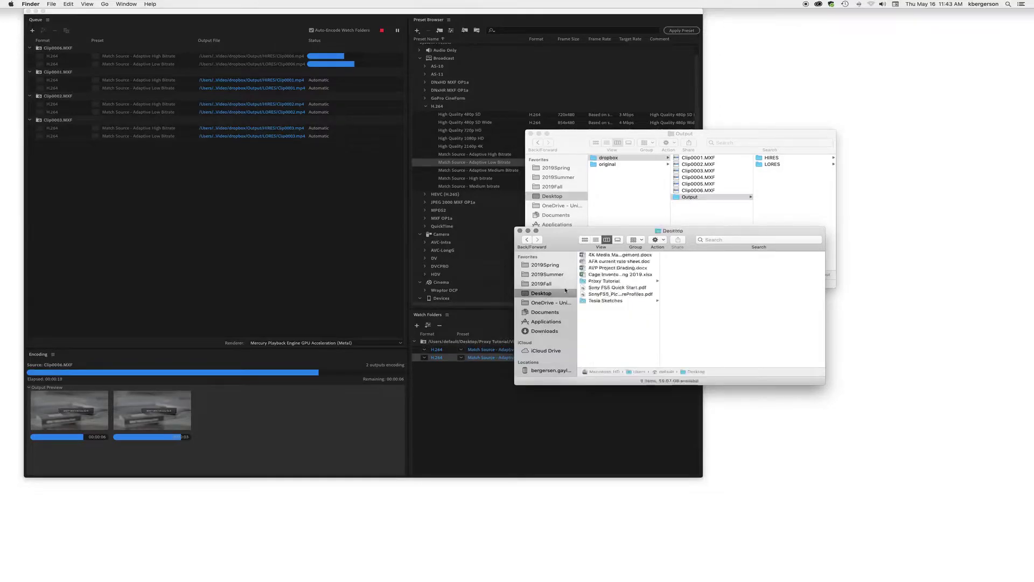
{"action": "left_click", "coordinate": [604, 281]}
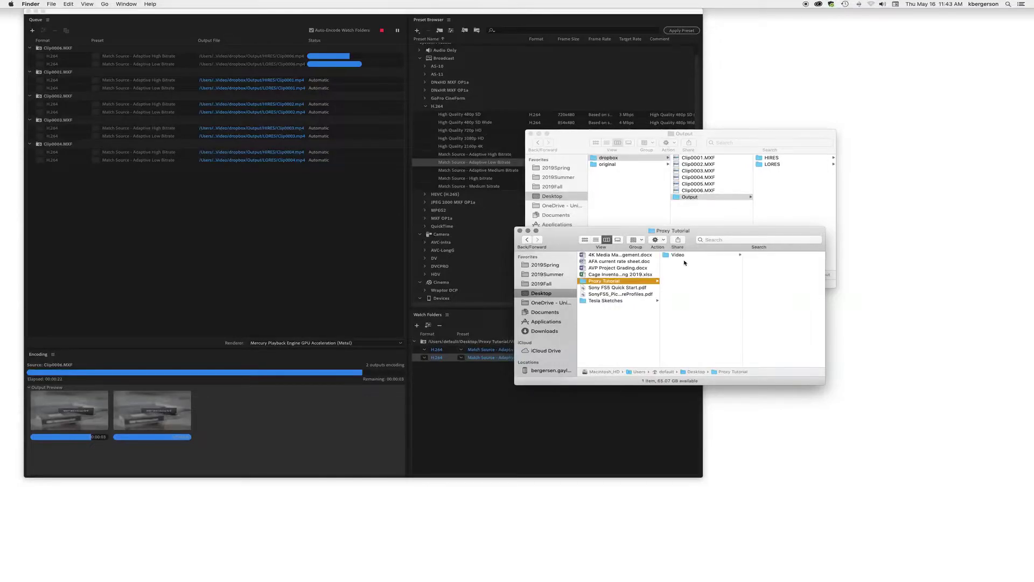
{"action": "left_click", "coordinate": [678, 255]}
{"action": "left_click", "coordinate": [763, 255]}
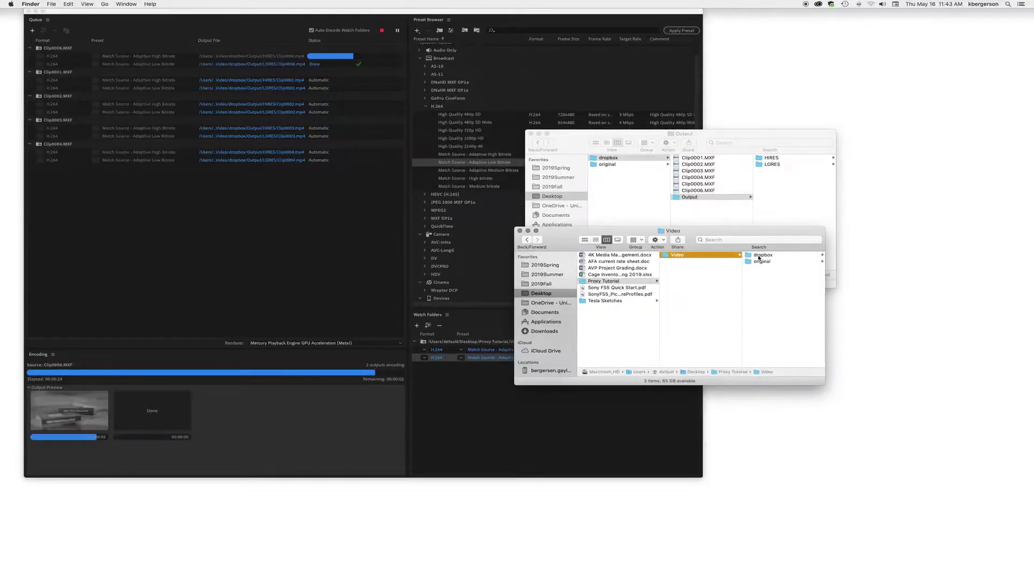
{"action": "left_click", "coordinate": [762, 295]}
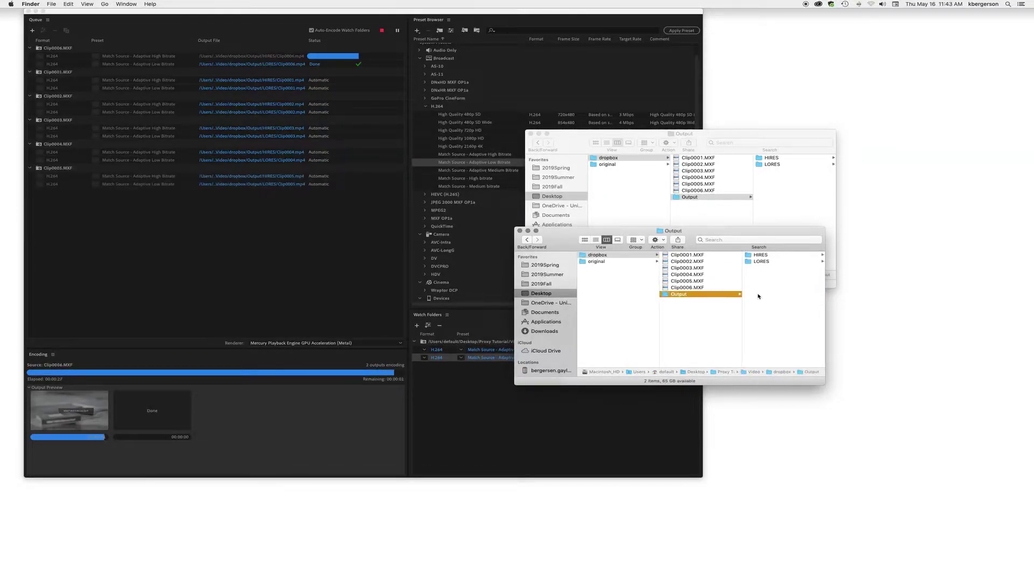
{"action": "left_click", "coordinate": [760, 262]}
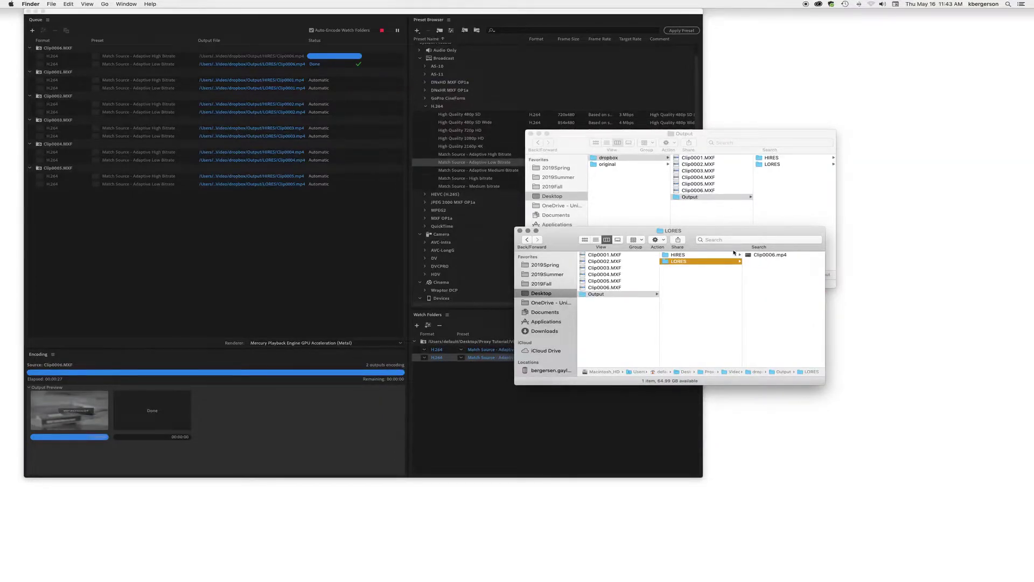
{"action": "left_click_drag", "start_coordinate": [726, 238], "coordinate": [743, 309]}
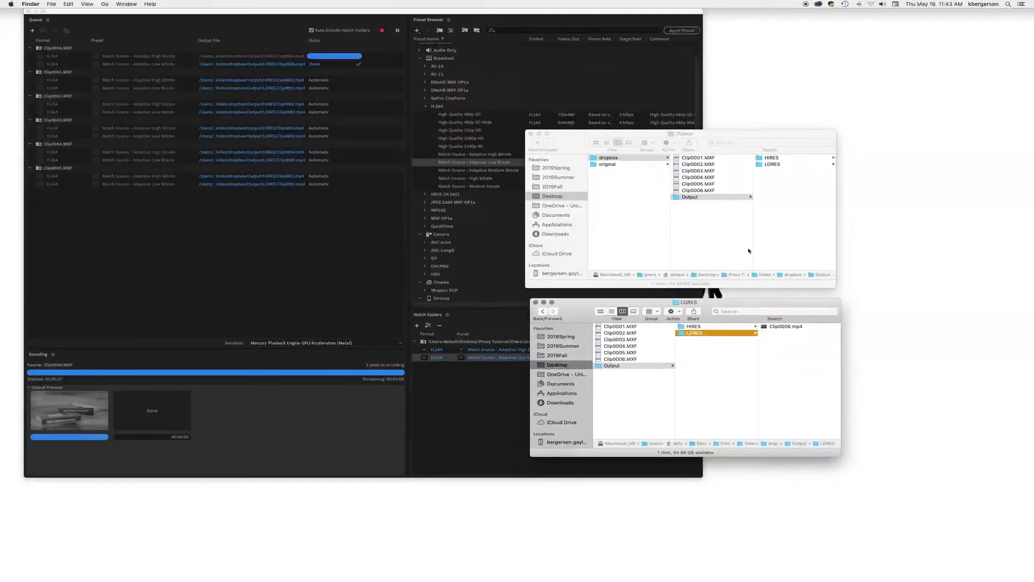
{"action": "left_click", "coordinate": [771, 158]}
{"action": "left_click", "coordinate": [771, 158]}
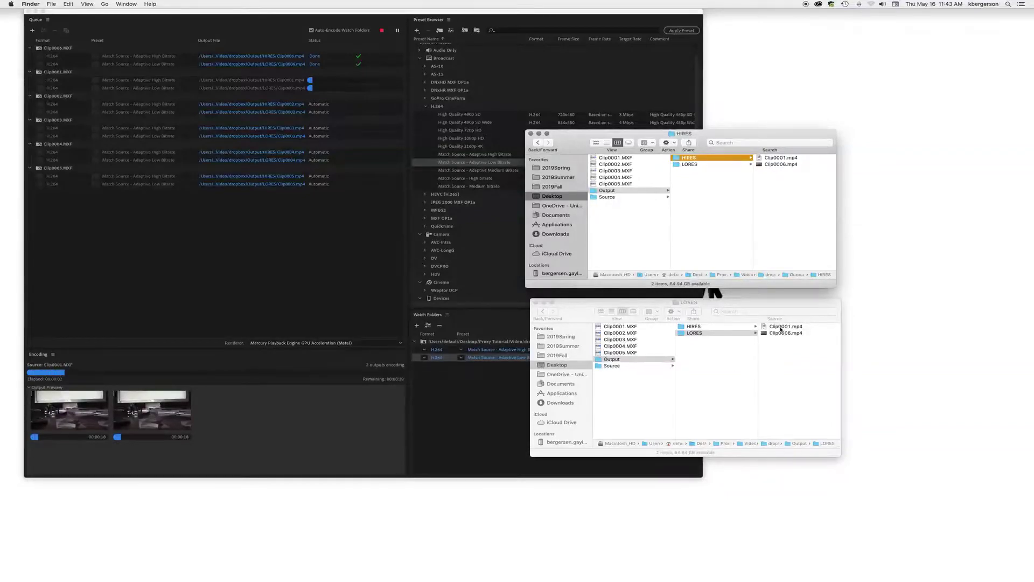
Select Clip0006.mp4 in HIRES and LORES, resizing both windows to show preview and duration info
{"action": "left_click", "coordinate": [778, 165]}
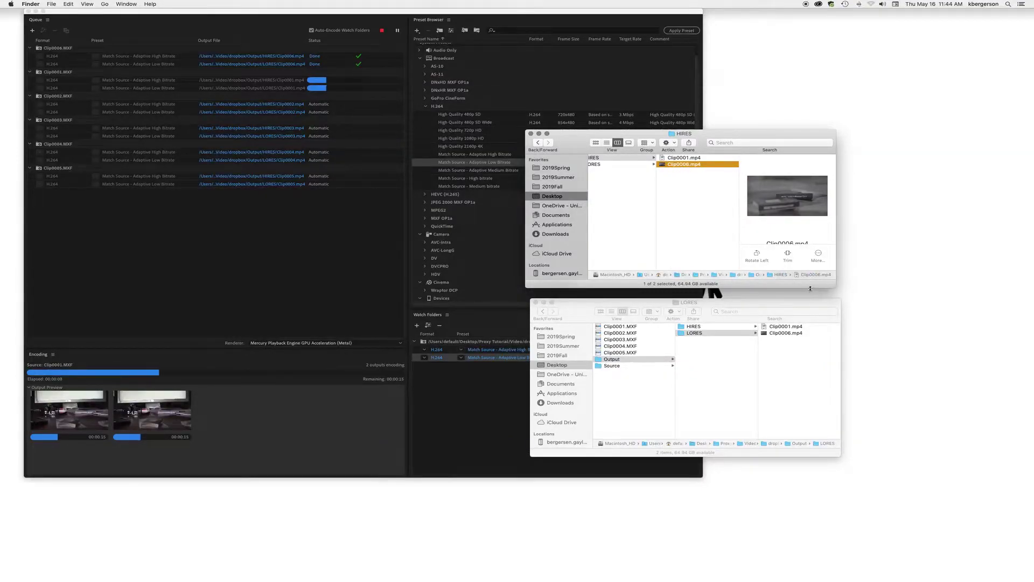
{"action": "left_click_drag", "start_coordinate": [810, 288], "coordinate": [831, 358]}
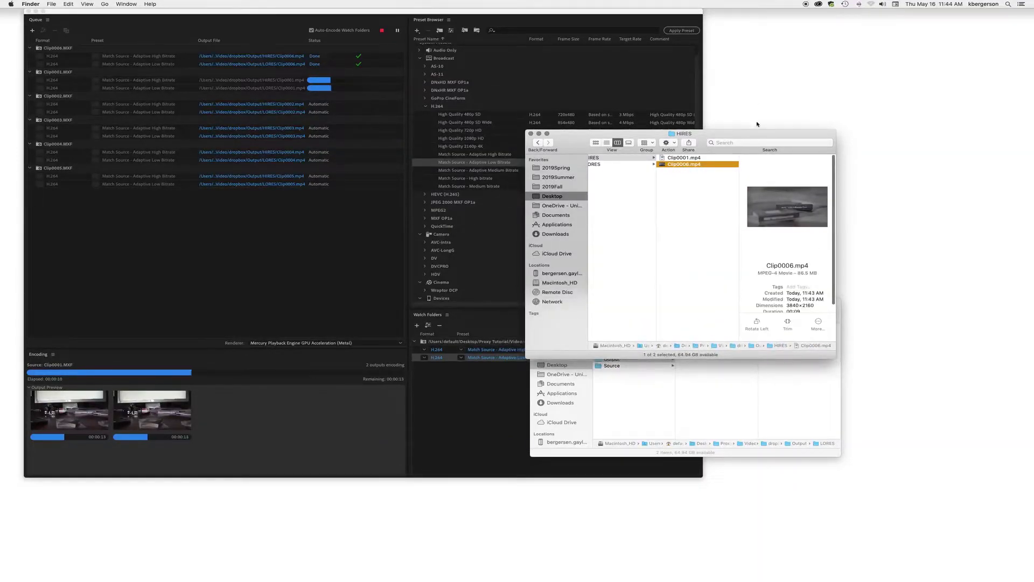
{"action": "left_click_drag", "start_coordinate": [762, 133], "coordinate": [754, 55]}
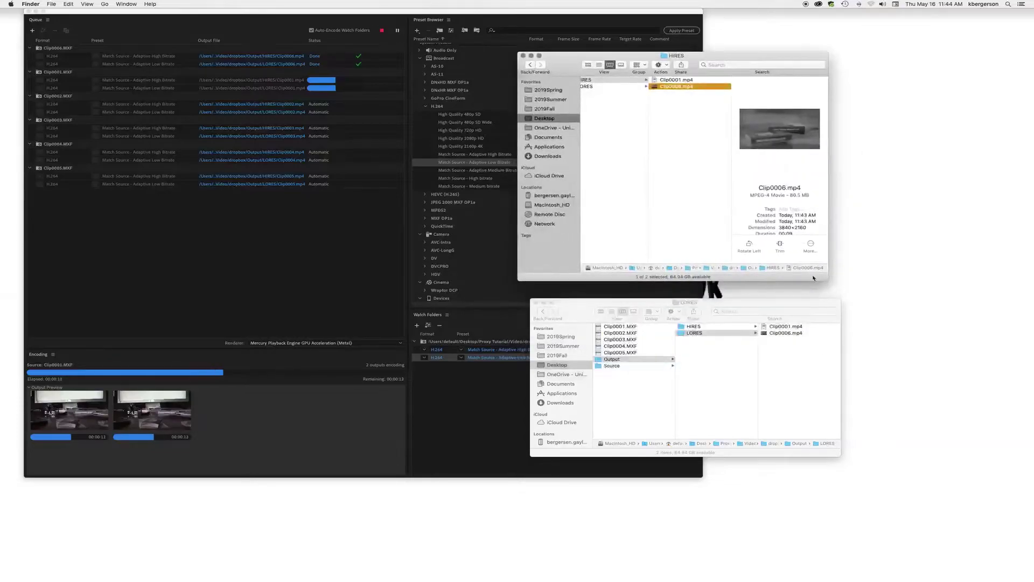
{"action": "mouse_move", "coordinate": [817, 281]}
{"action": "left_mouse_down"}
{"action": "mouse_move", "coordinate": [821, 301]}
{"action": "mouse_move", "coordinate": [821, 289]}
{"action": "left_mouse_up"}
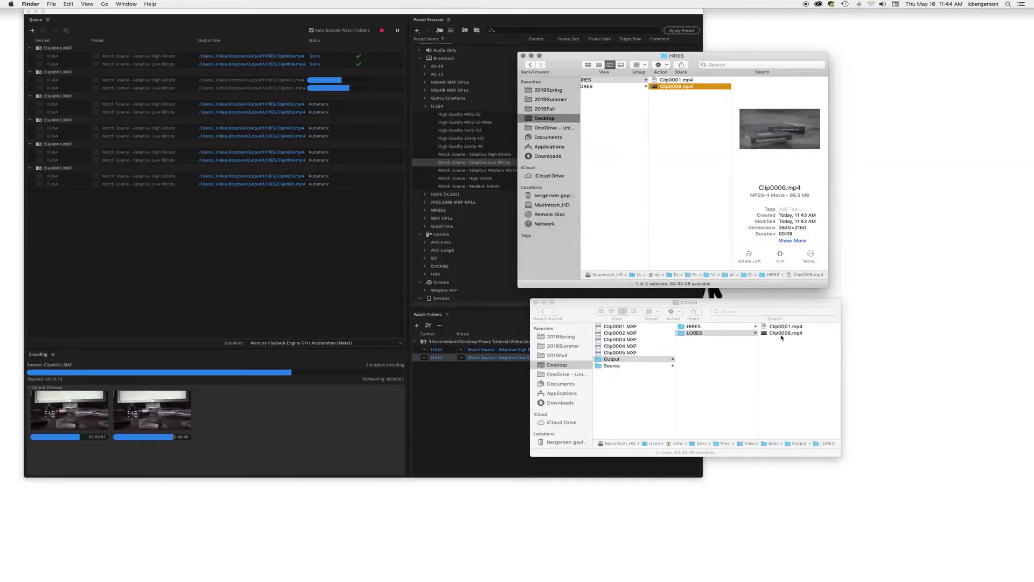
{"action": "left_click", "coordinate": [781, 334]}
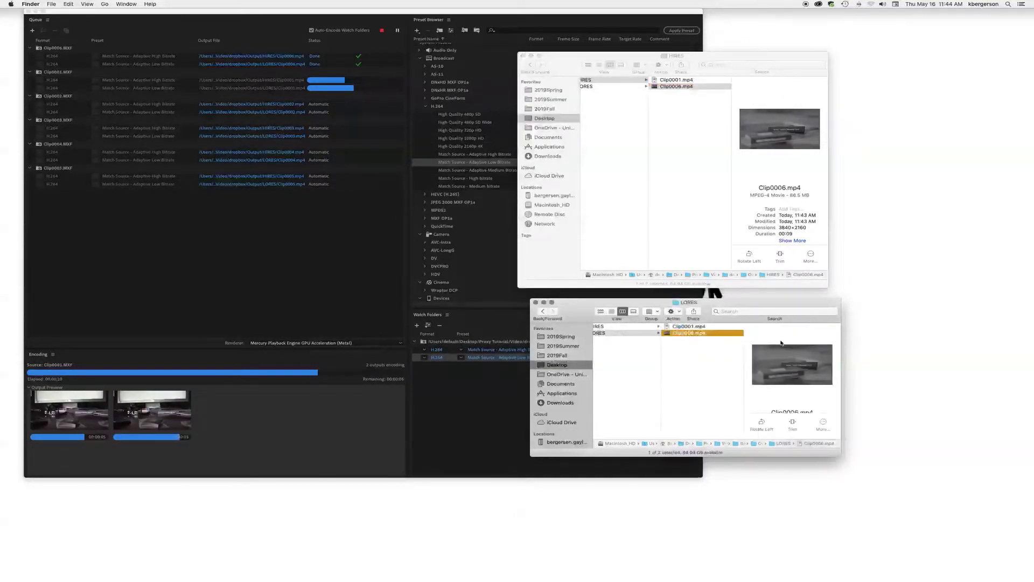
{"action": "left_click_drag", "start_coordinate": [822, 456], "coordinate": [833, 540]}
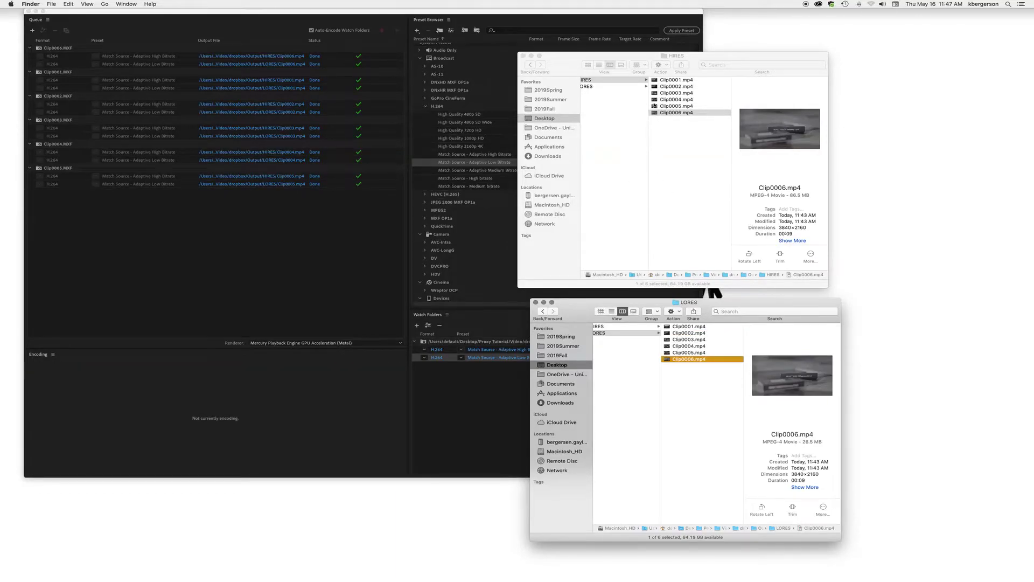
Preview Clip0001.mp4 in both the HIRES and LORES windows, then bring Media Encoder forward
{"action": "left_click", "coordinate": [665, 81]}
{"action": "left_click", "coordinate": [664, 81]}
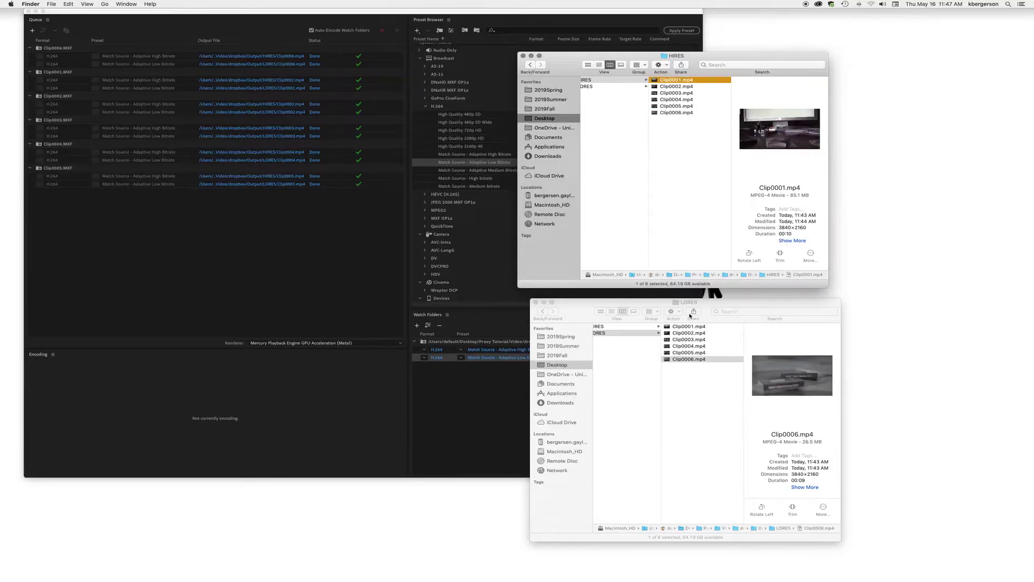
{"action": "left_click", "coordinate": [686, 327]}
{"action": "left_click", "coordinate": [686, 327]}
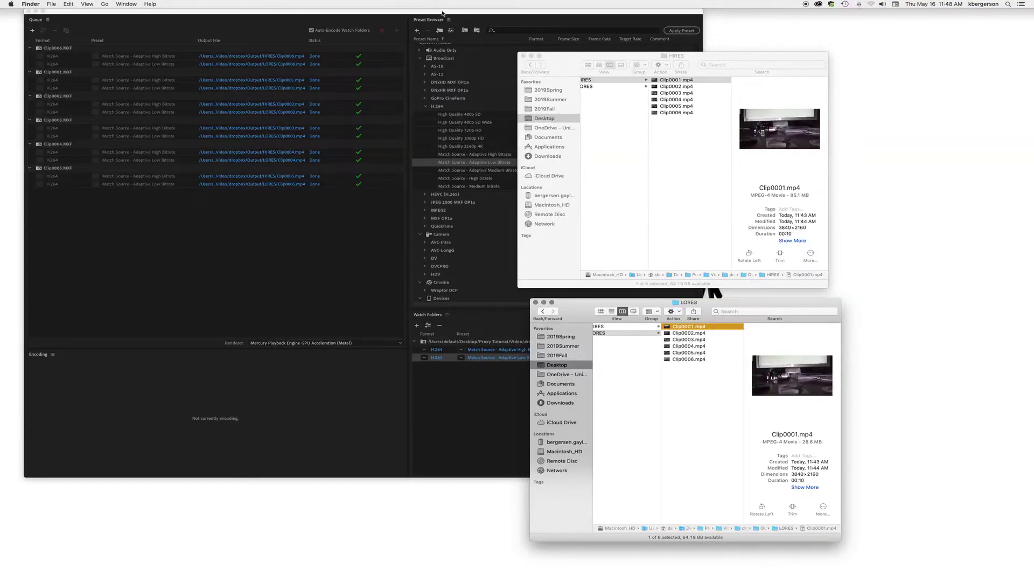
{"action": "left_click", "coordinate": [442, 13]}
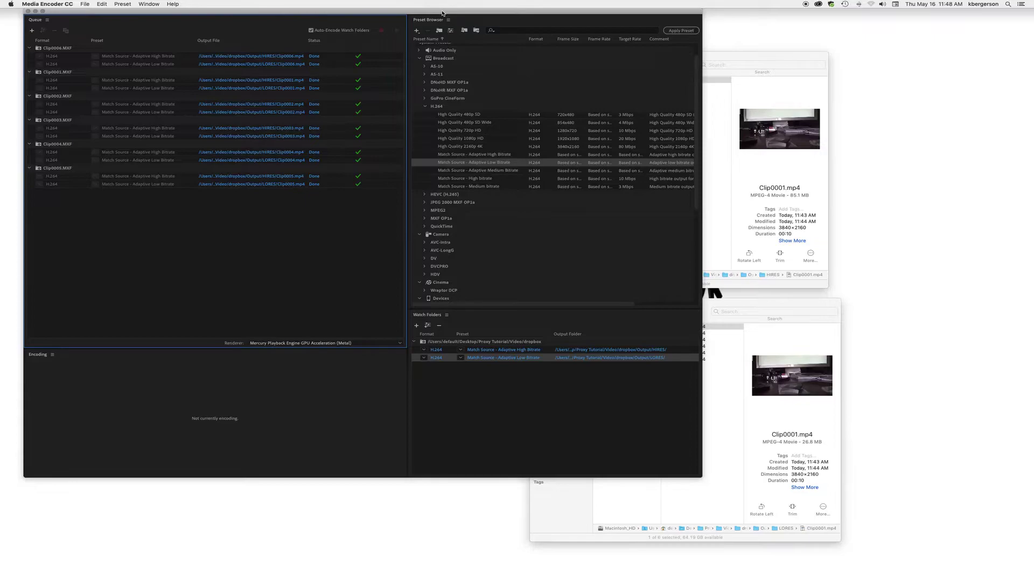
Hide Media Encoder, close both Finder windows, and create a desktop folder named 'Porxy Tutorial'
{"action": "key", "text": "super+h"}
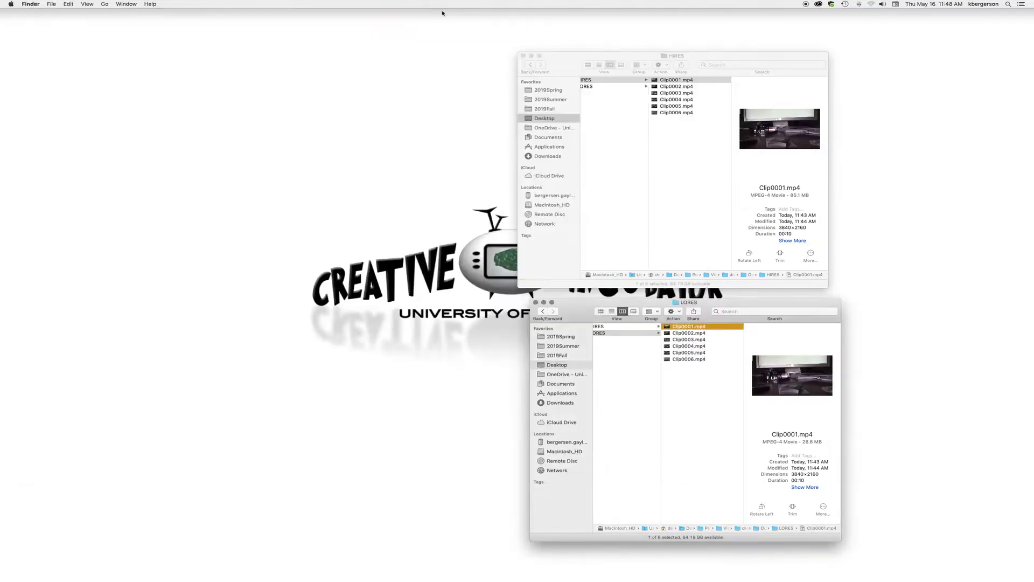
{"action": "left_click", "coordinate": [522, 56]}
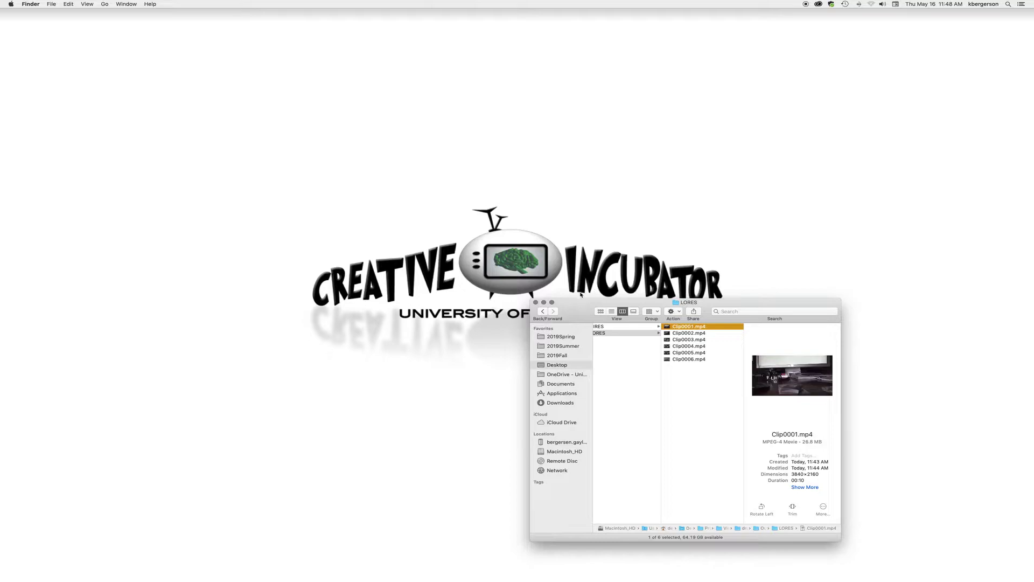
{"action": "left_click", "coordinate": [536, 302]}
{"action": "right_click", "coordinate": [401, 142]}
{"action": "left_click", "coordinate": [424, 142]}
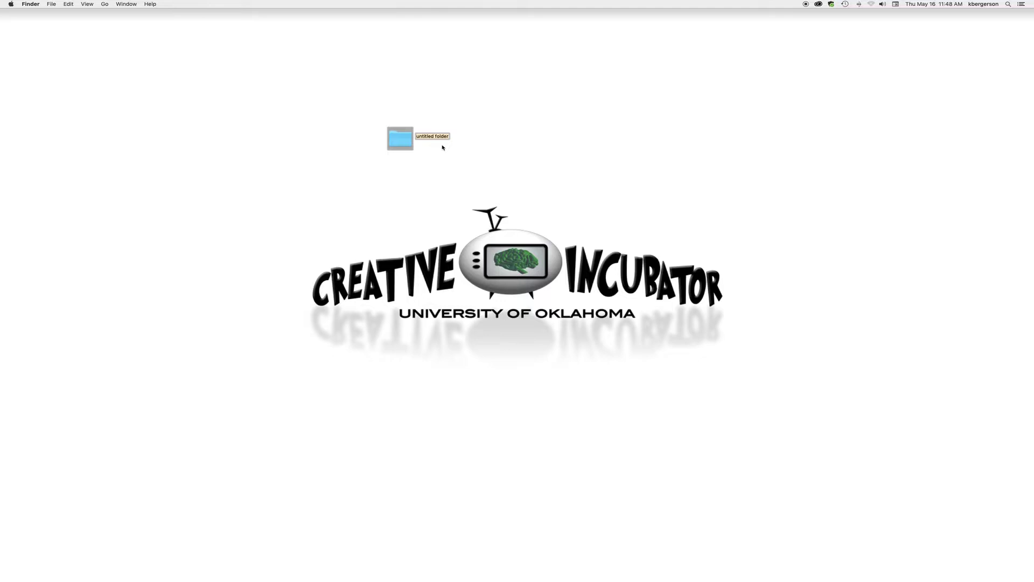
{"action": "type", "text": "Porxy Tutorial"}
{"action": "key", "text": "Return"}
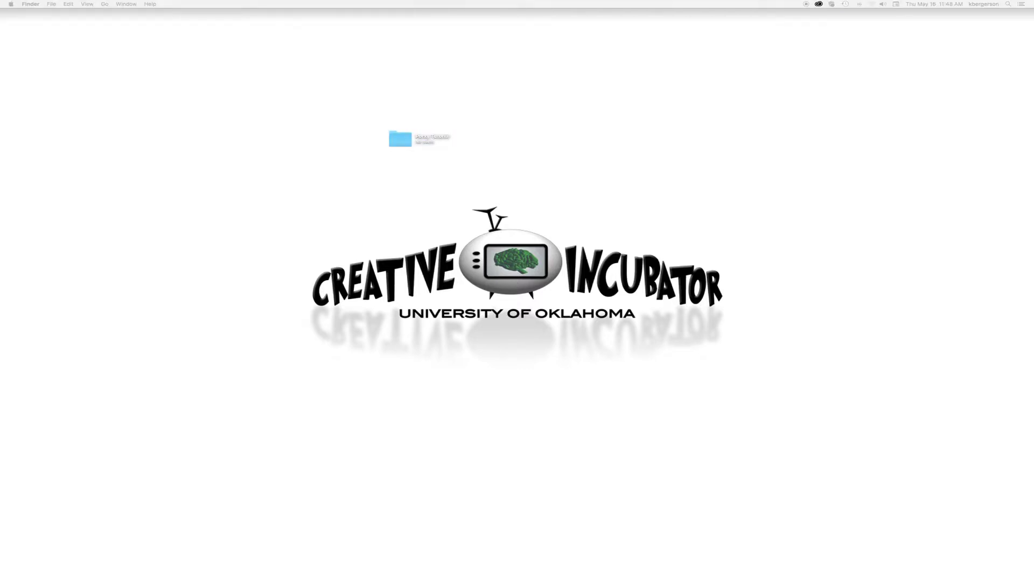
Move the Video folder into Porxy Tutorial, open it, and start a new Premiere Pro project
{"action": "left_click_drag", "start_coordinate": [464, 160], "coordinate": [408, 144]}
{"action": "double_click", "coordinate": [407, 141]}
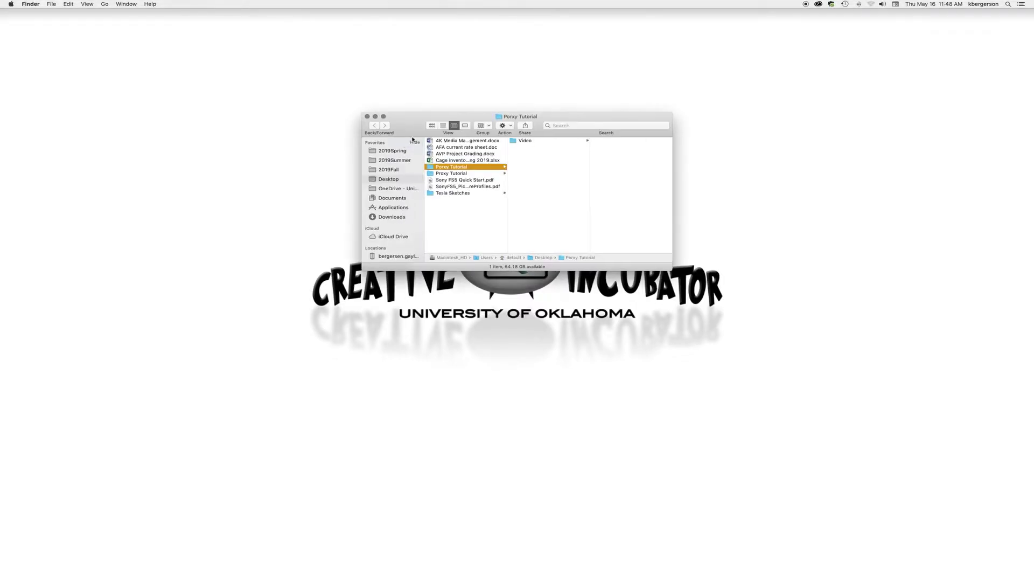
{"action": "left_click_drag", "start_coordinate": [415, 121], "coordinate": [678, 80]}
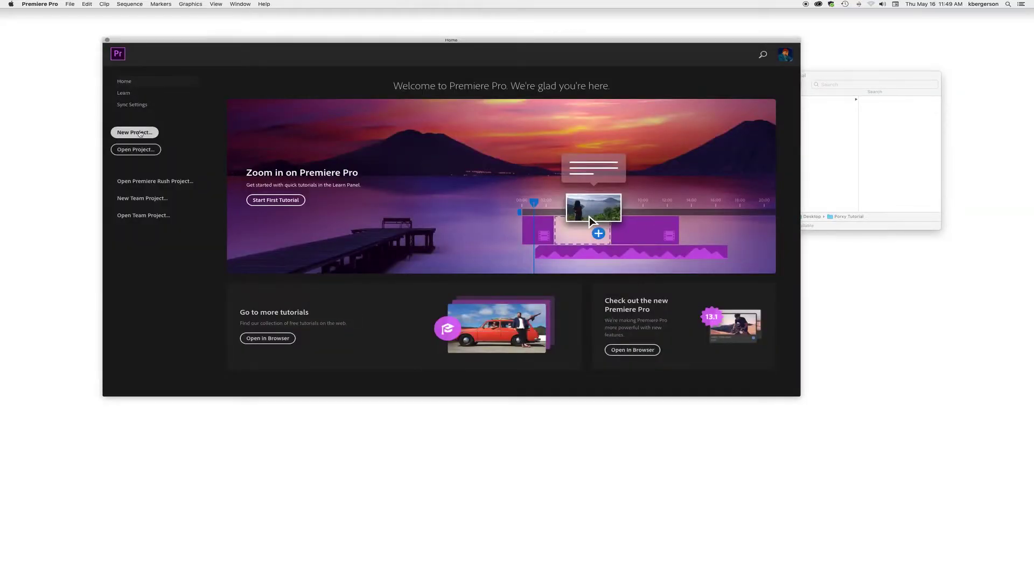
{"action": "left_click", "coordinate": [138, 133]}
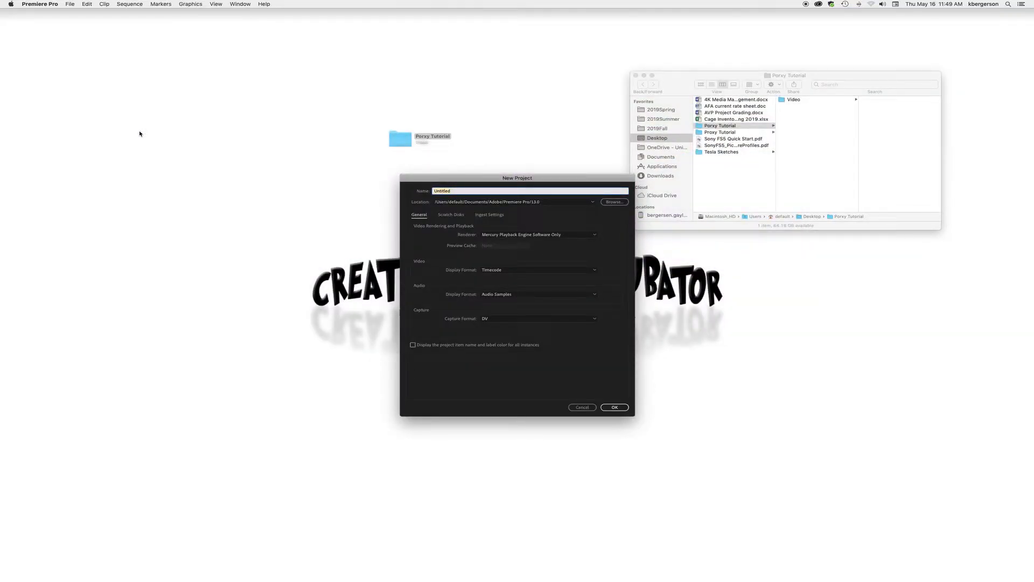
Name the new project PRoxy, set its location to Desktop > Porxy Tutorial, and confirm
{"action": "type", "text": "PRoxy"}
{"action": "left_click", "coordinate": [614, 202]}
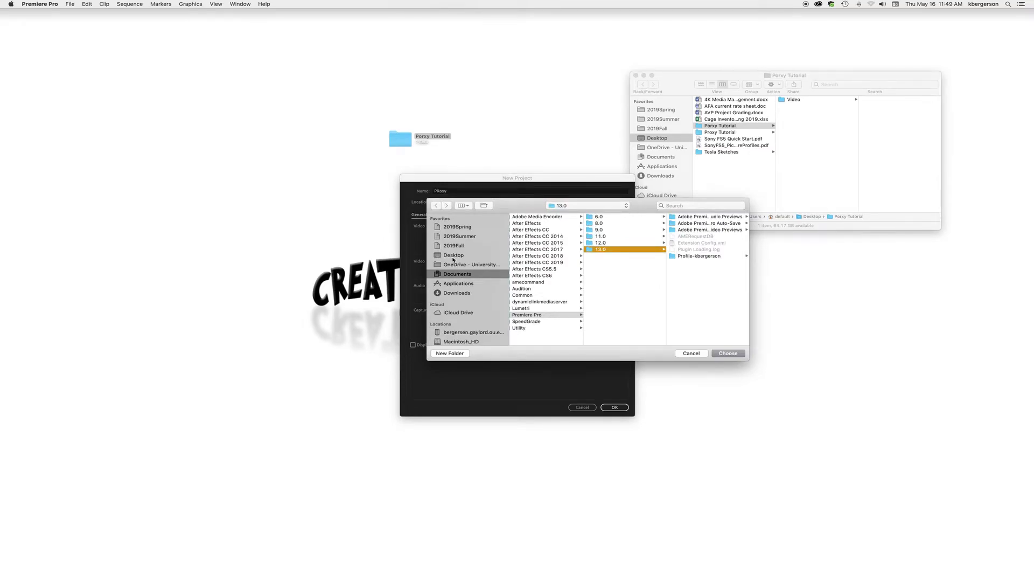
{"action": "left_click", "coordinate": [462, 254]}
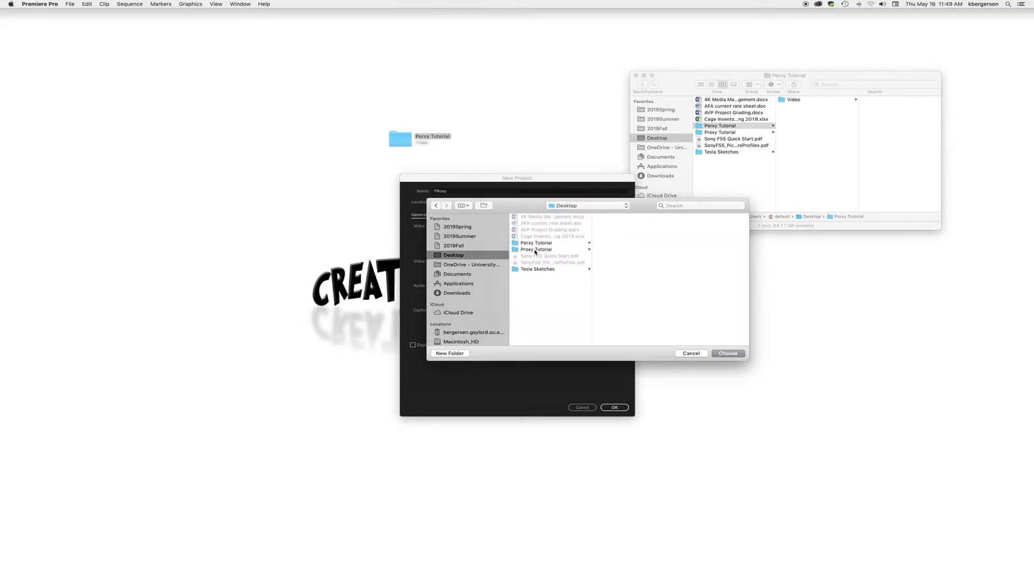
{"action": "left_click", "coordinate": [536, 249]}
{"action": "left_click", "coordinate": [537, 243]}
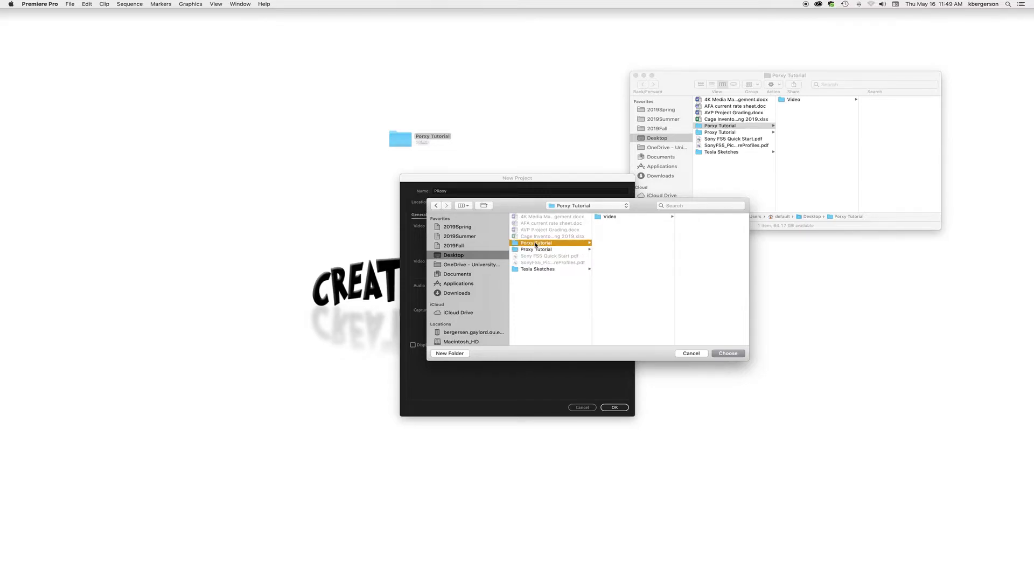
{"action": "left_click", "coordinate": [721, 353]}
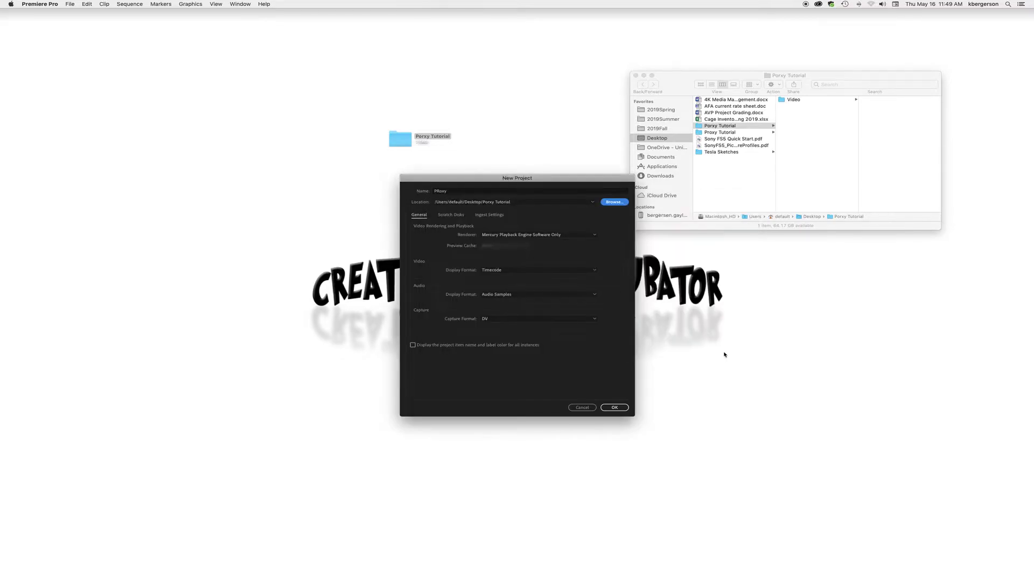
{"action": "left_click", "coordinate": [620, 410]}
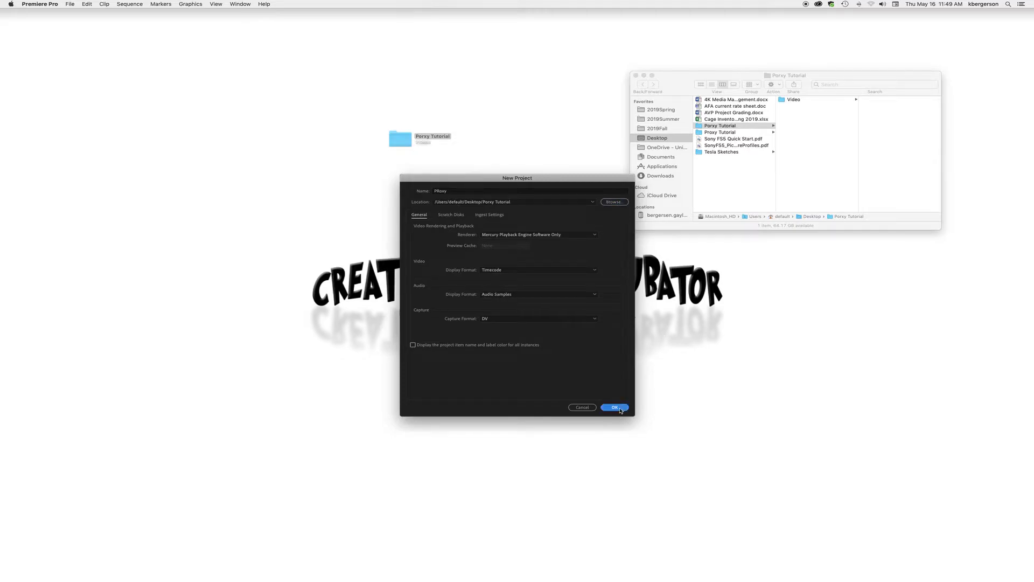
Import the HIRES folder from Video > dropbox > Output as a bin, then drag in the LORES folder
{"action": "key", "text": "super+Tab"}
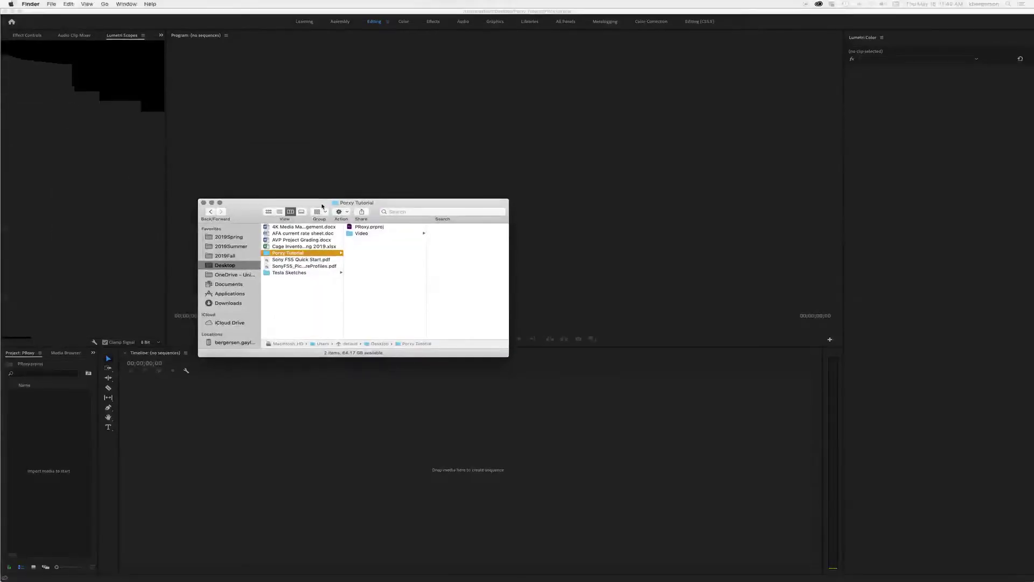
{"action": "left_click", "coordinate": [359, 234]}
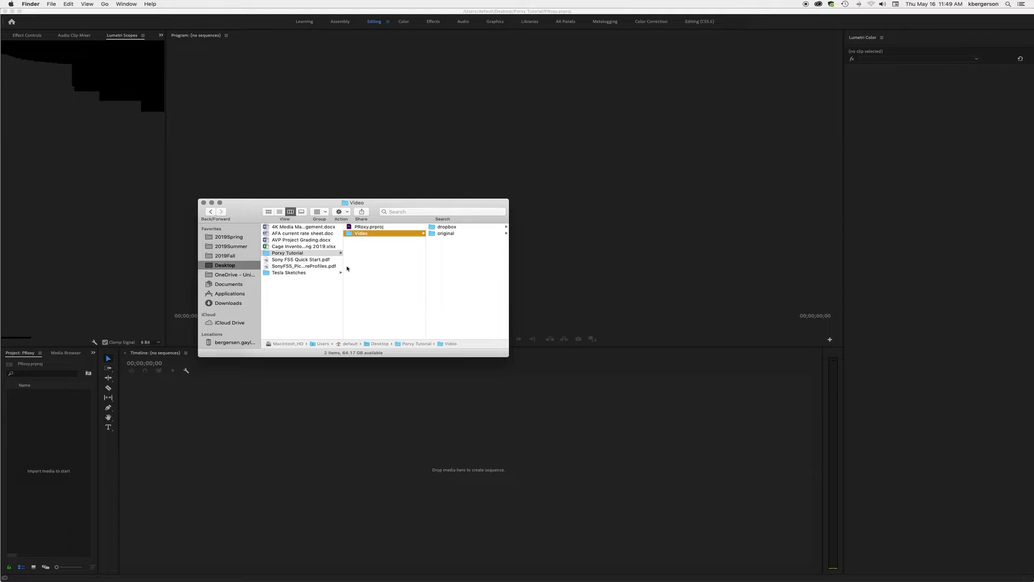
{"action": "left_click", "coordinate": [446, 227]}
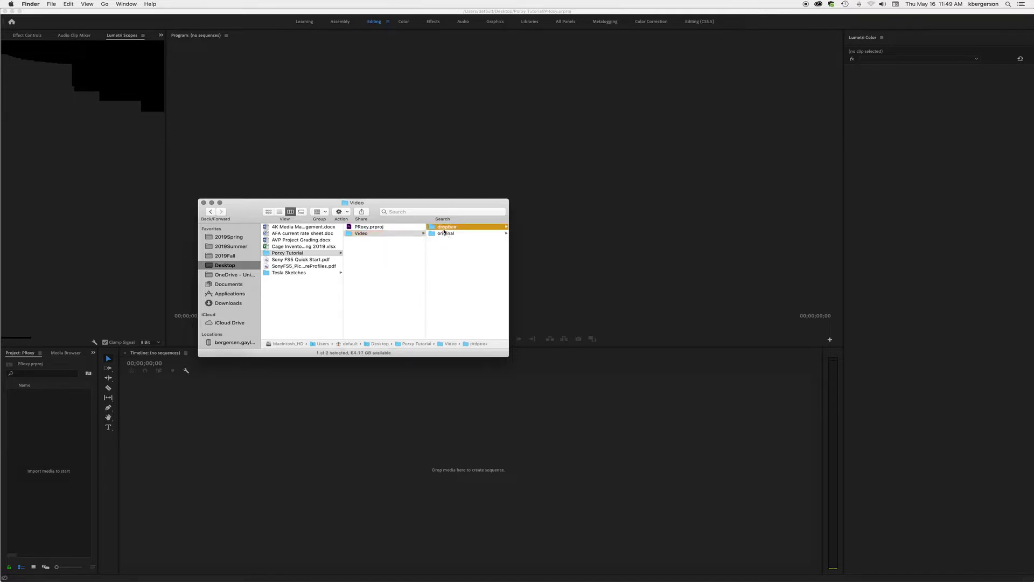
{"action": "left_click", "coordinate": [444, 227]}
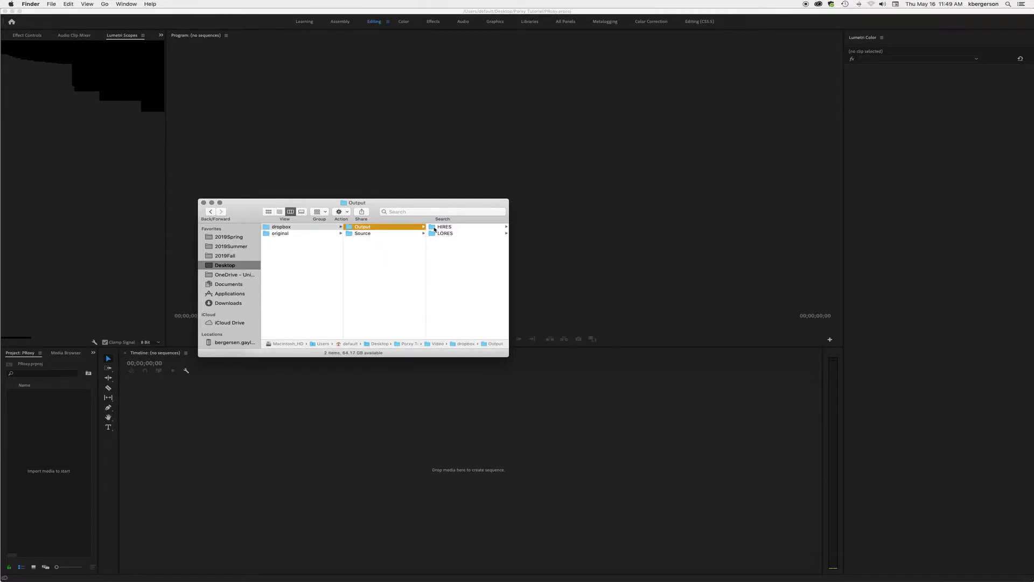
{"action": "left_click", "coordinate": [444, 226]}
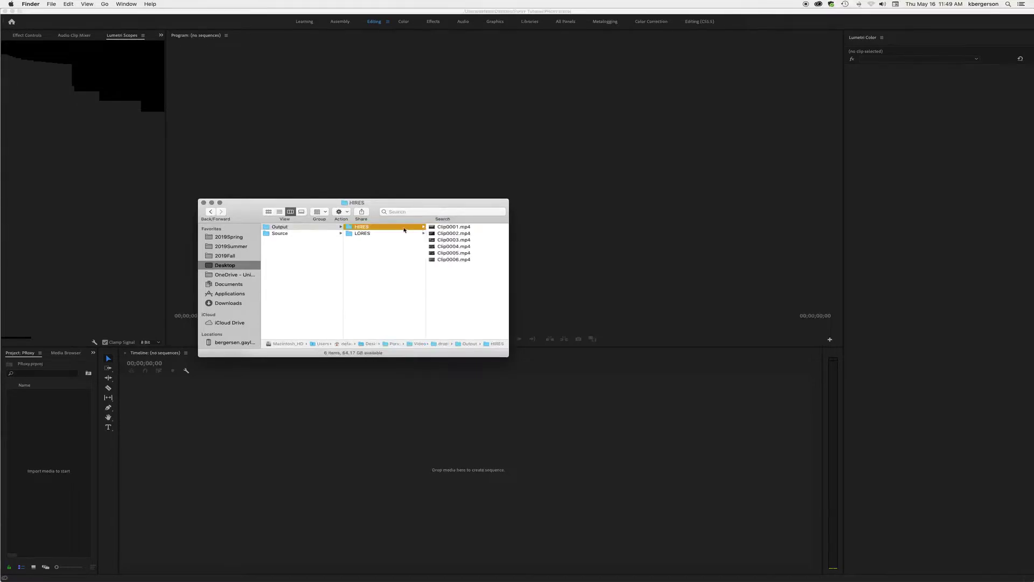
{"action": "left_click", "coordinate": [349, 235]}
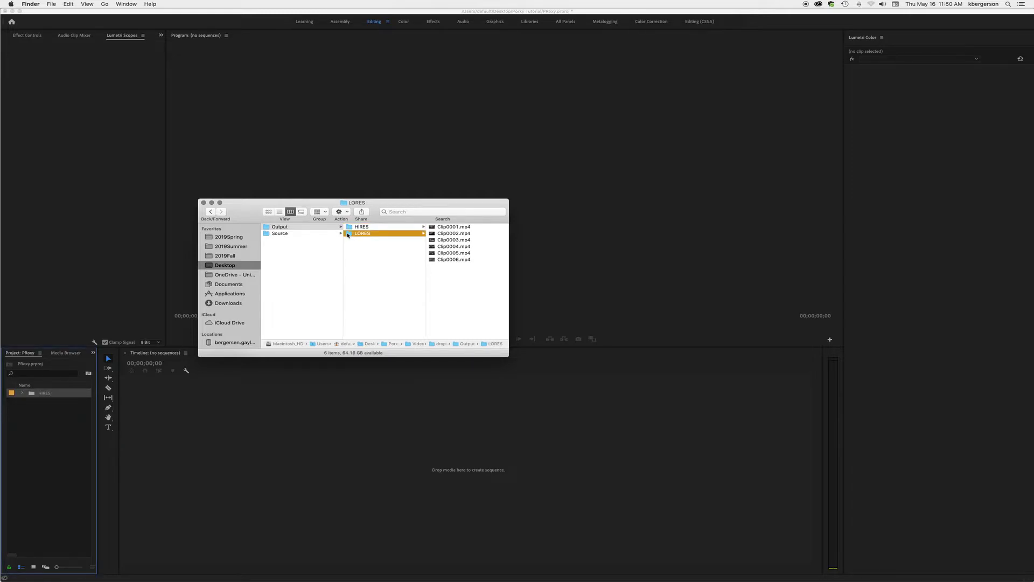
{"action": "left_click_drag", "start_coordinate": [348, 235], "coordinate": [33, 427]}
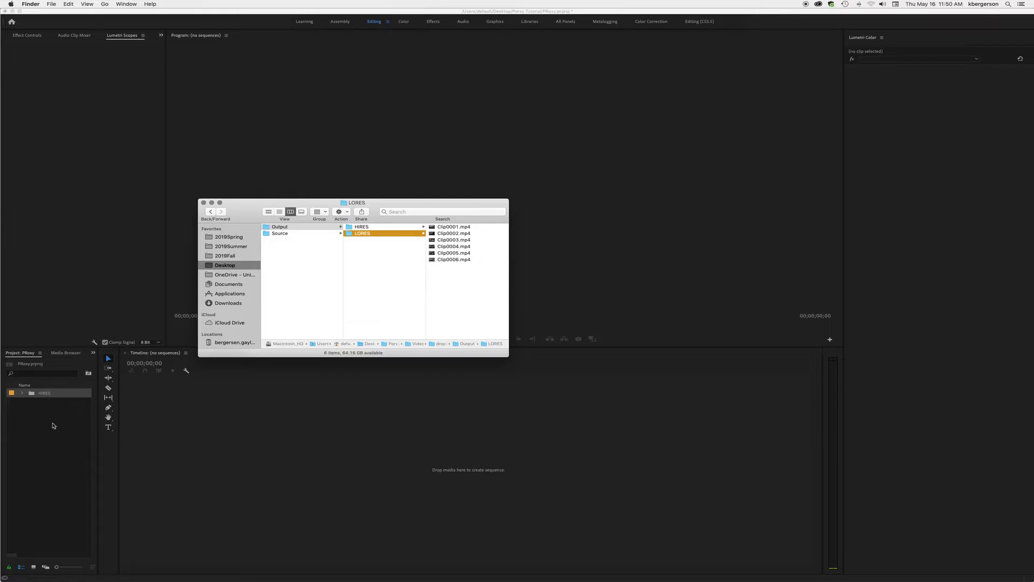
Create a new HDV-preset sequence named LoRes PRoxy
{"action": "left_click", "coordinate": [74, 5]}
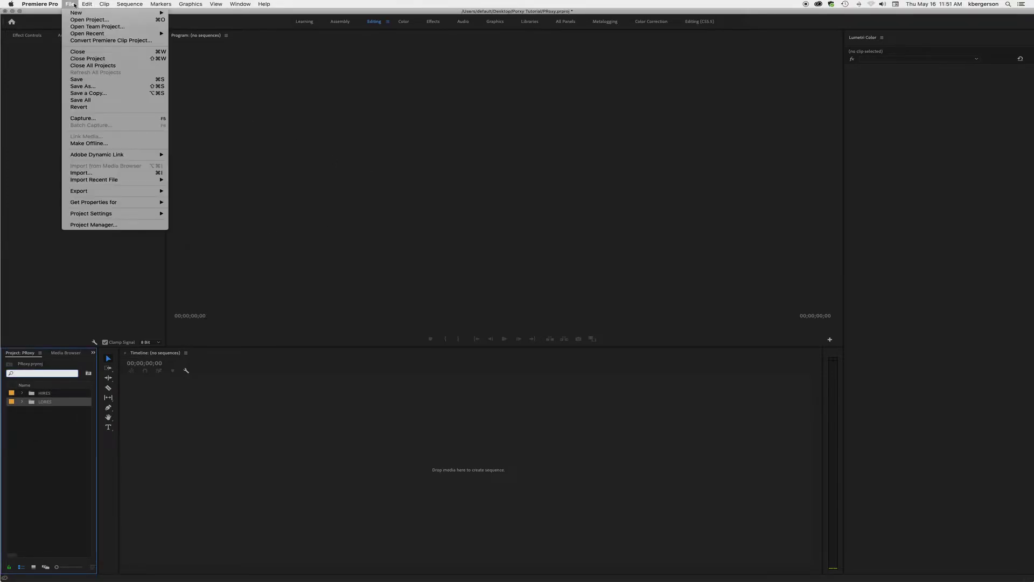
{"action": "mouse_move", "coordinate": [135, 13]}
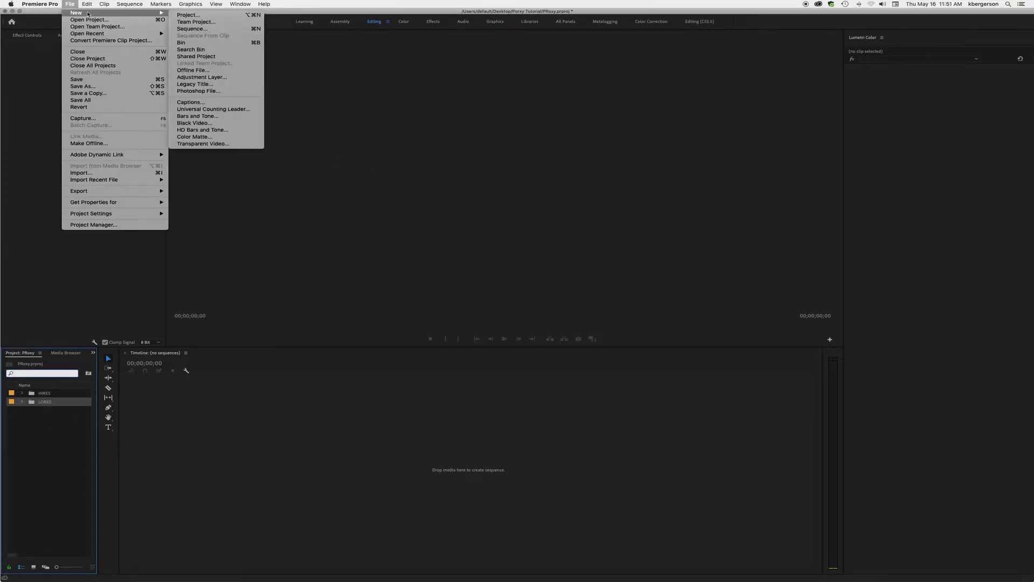
{"action": "left_click", "coordinate": [195, 29]}
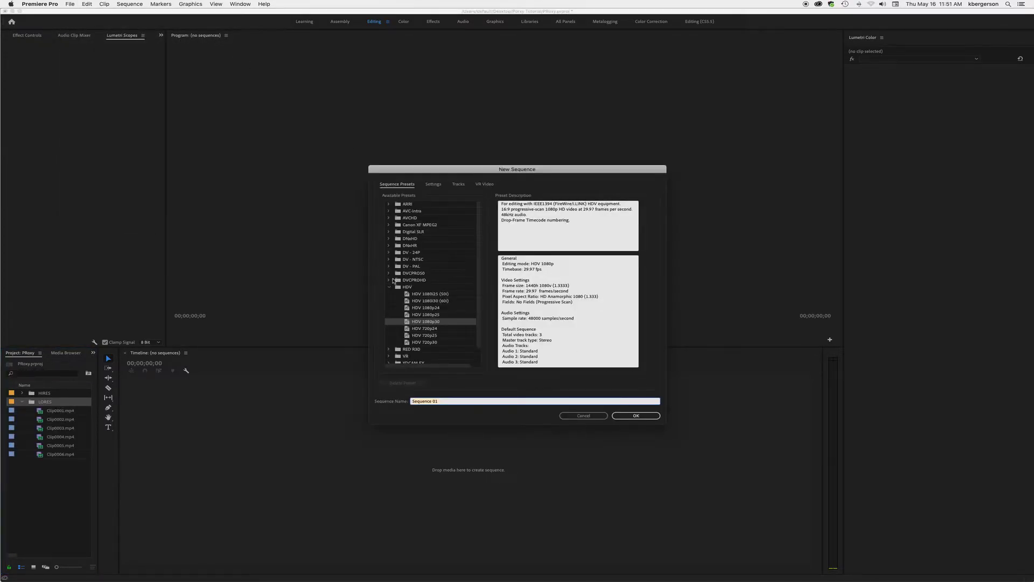
{"action": "scroll", "coordinate": [430, 280], "scroll_direction": "down", "scroll_amount": 1}
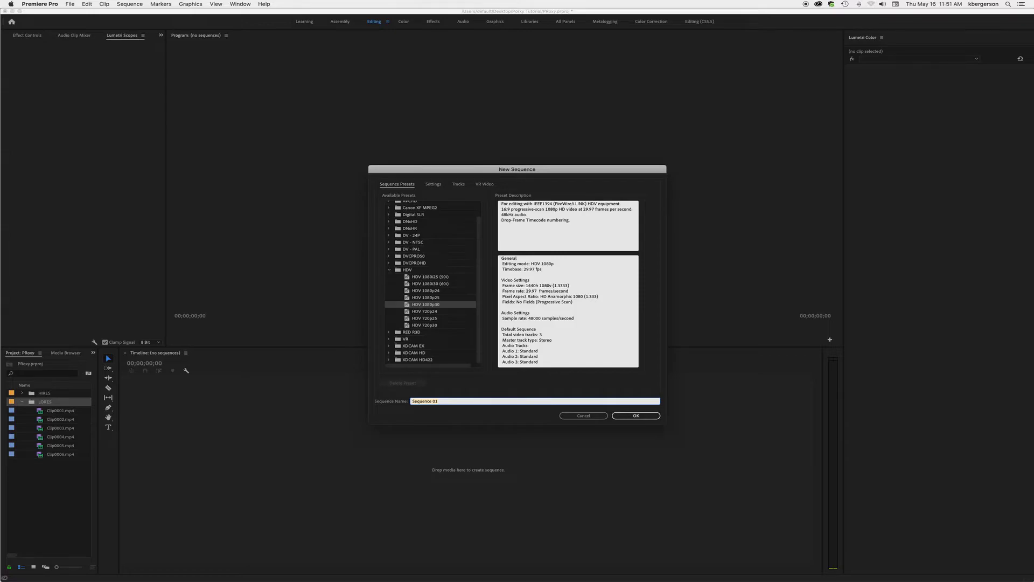
{"action": "type", "text": "L"}
{"action": "type", "text": "oRes PRoxy"}
{"action": "key", "text": "Return"}
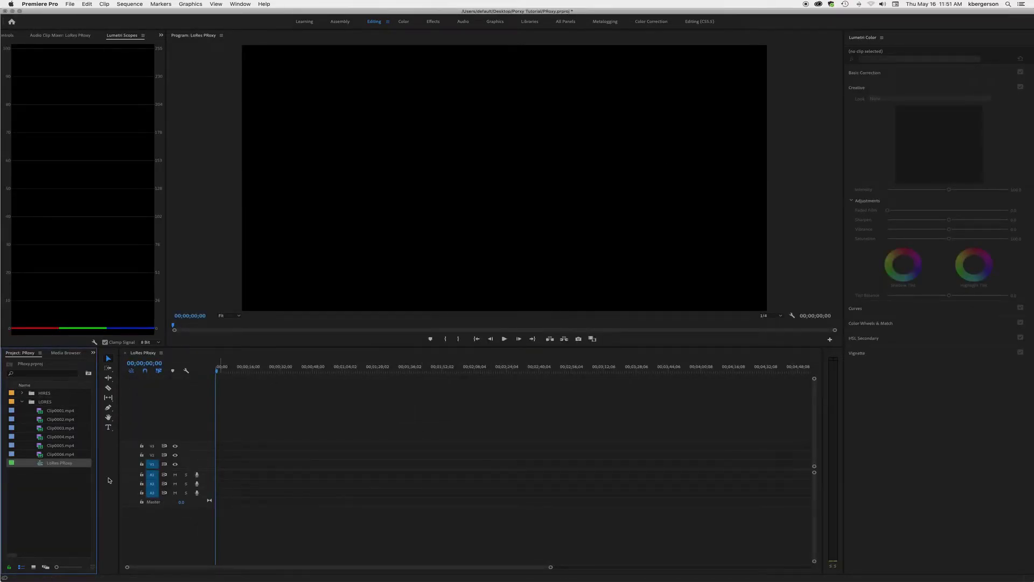
Move the LoRes PRoxy sequence out of the LORES bin
{"action": "left_click", "coordinate": [25, 478]}
{"action": "left_click", "coordinate": [41, 465]}
{"action": "left_click_drag", "start_coordinate": [32, 479], "coordinate": [33, 479]}
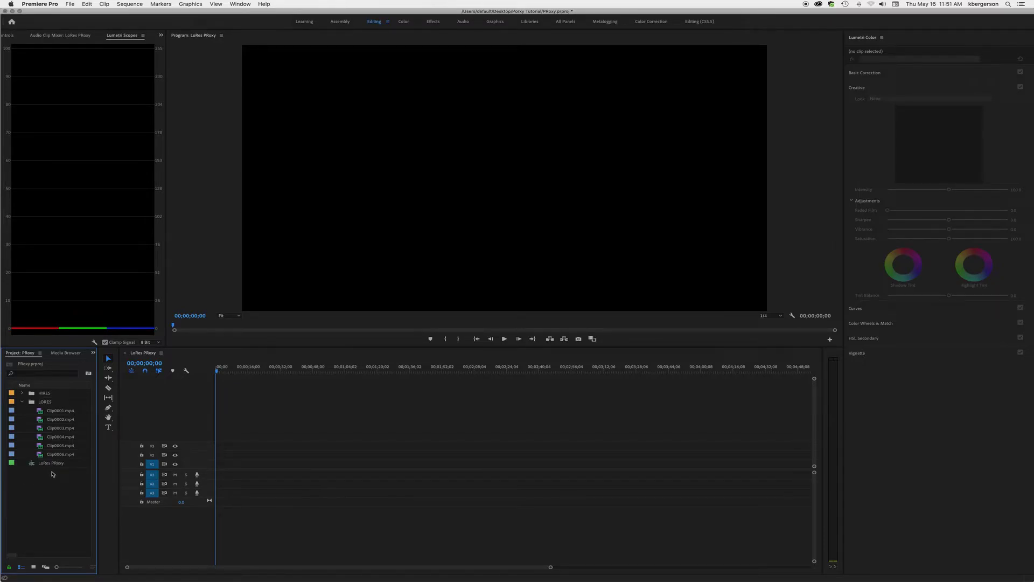
{"action": "left_click", "coordinate": [23, 402]}
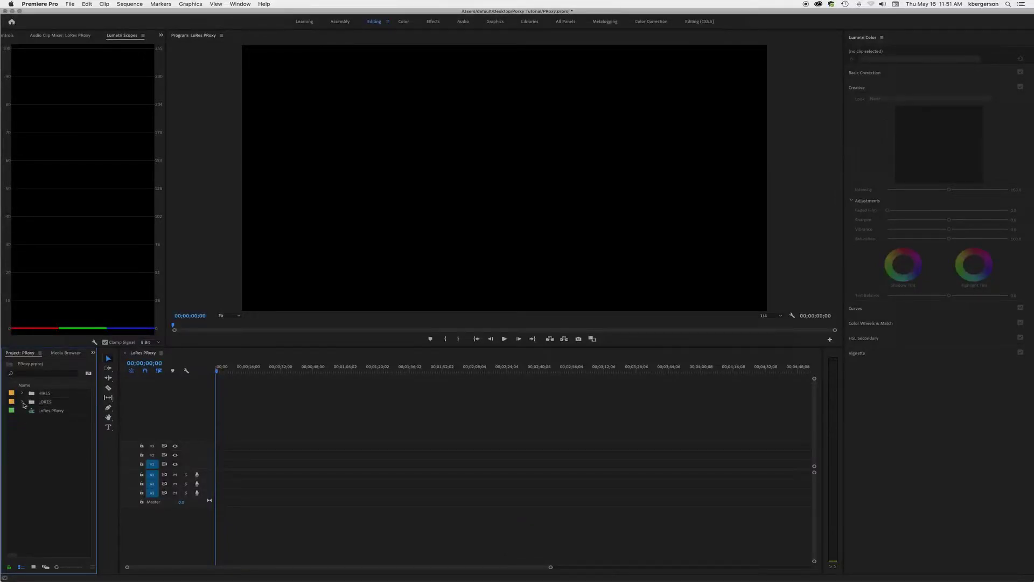
{"action": "left_click", "coordinate": [23, 403]}
Place all six LORES clips into LoRes PRoxy, keeping its settings, and select them all
{"action": "left_click", "coordinate": [56, 412]}
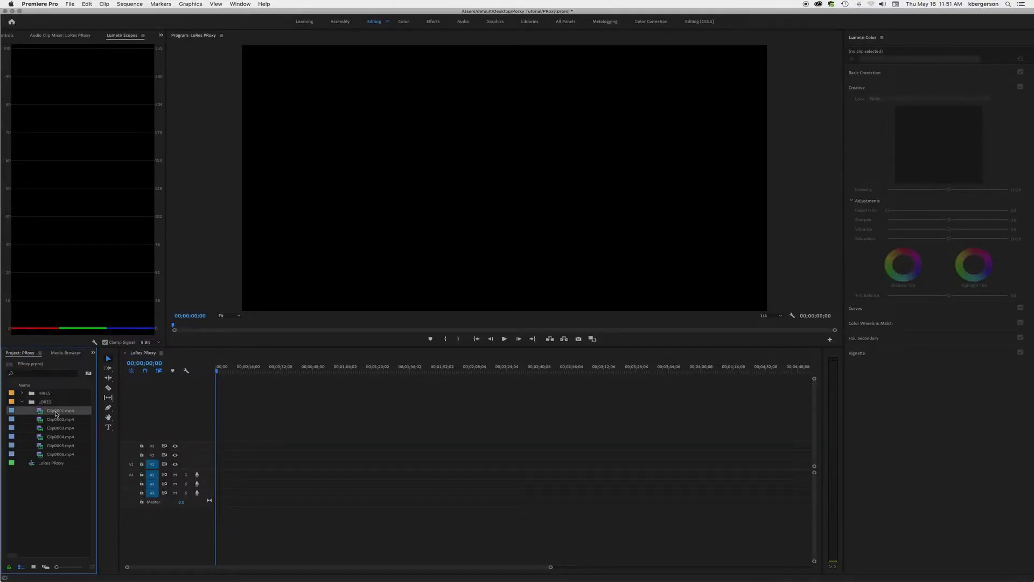
{"action": "left_click", "coordinate": [57, 455], "text": "shift"}
{"action": "left_click_drag", "start_coordinate": [40, 414], "coordinate": [252, 474]}
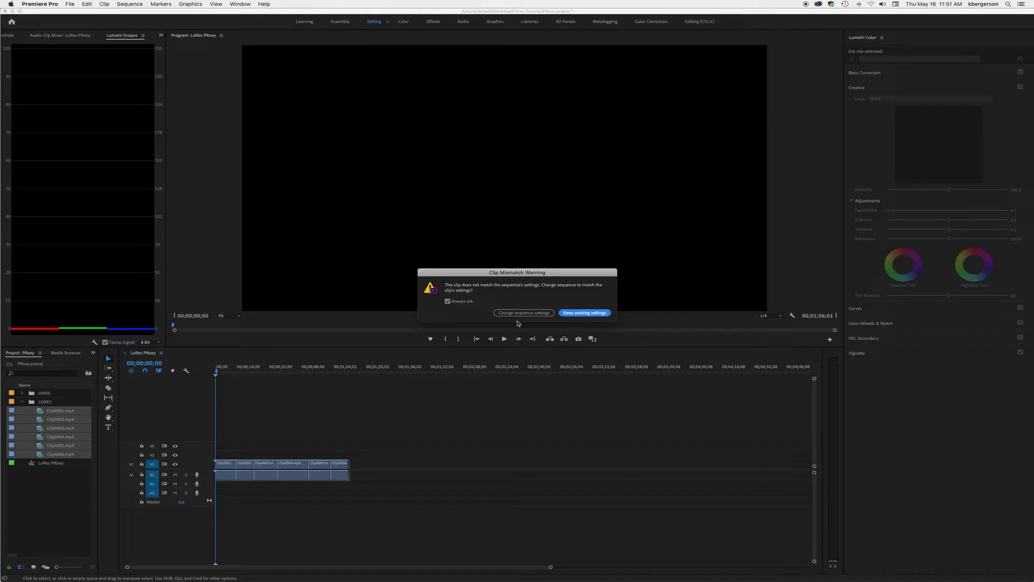
{"action": "left_click", "coordinate": [584, 313]}
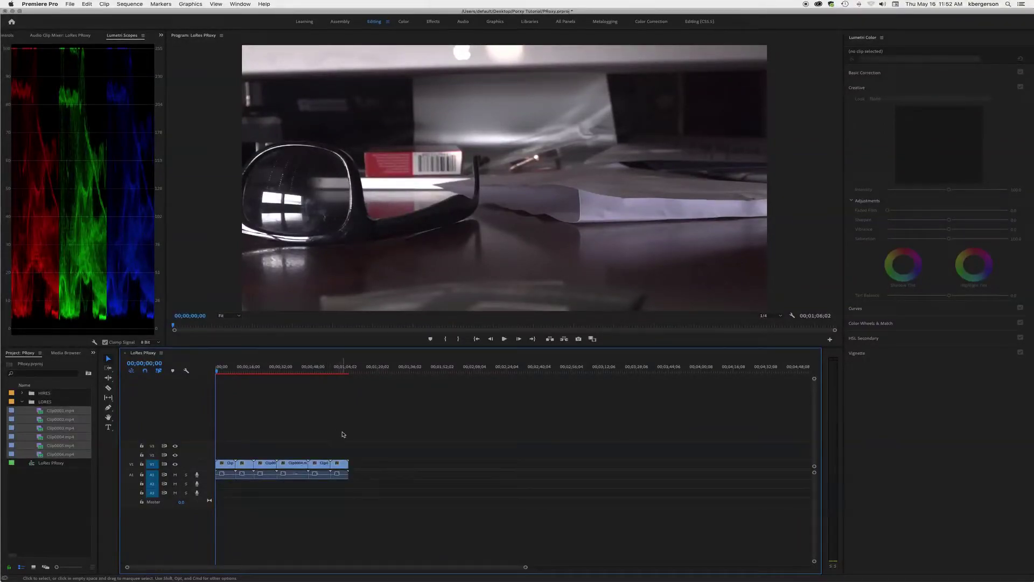
{"action": "left_click_drag", "start_coordinate": [346, 434], "coordinate": [221, 463]}
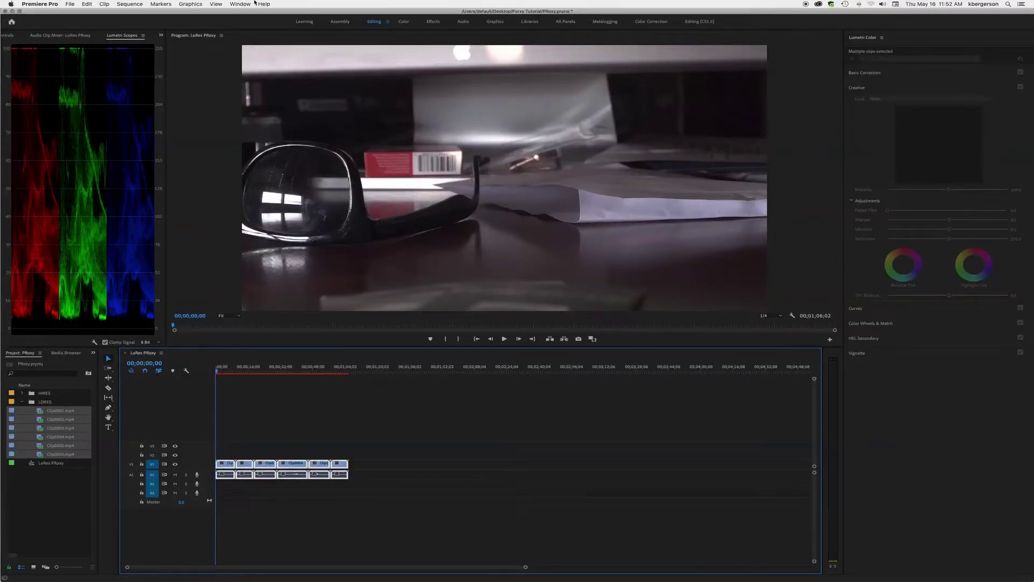
Apply Clip > Video Options > Scale to Frame Size to the selected LoRes PRoxy clips
{"action": "left_click", "coordinate": [104, 4]}
{"action": "mouse_move", "coordinate": [158, 54]}
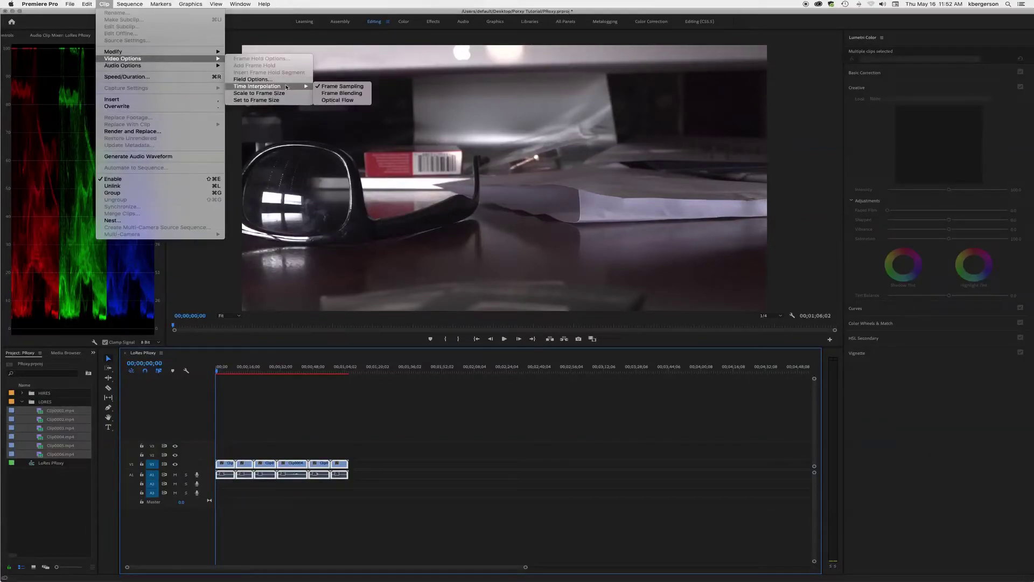
{"action": "left_click", "coordinate": [285, 94]}
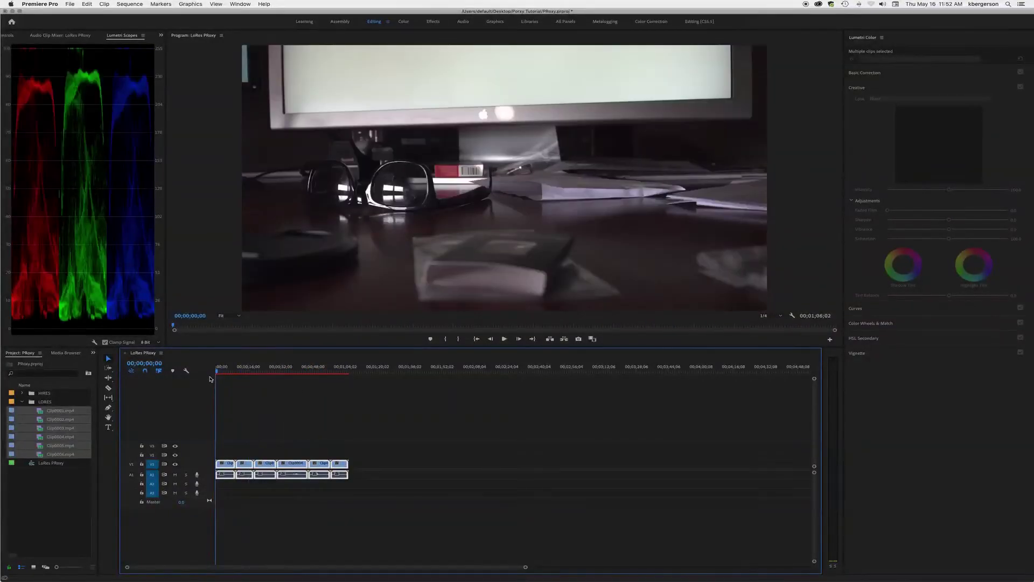
Duplicate the LoRes PRoxy sequence in the Project panel
{"action": "left_click", "coordinate": [23, 403]}
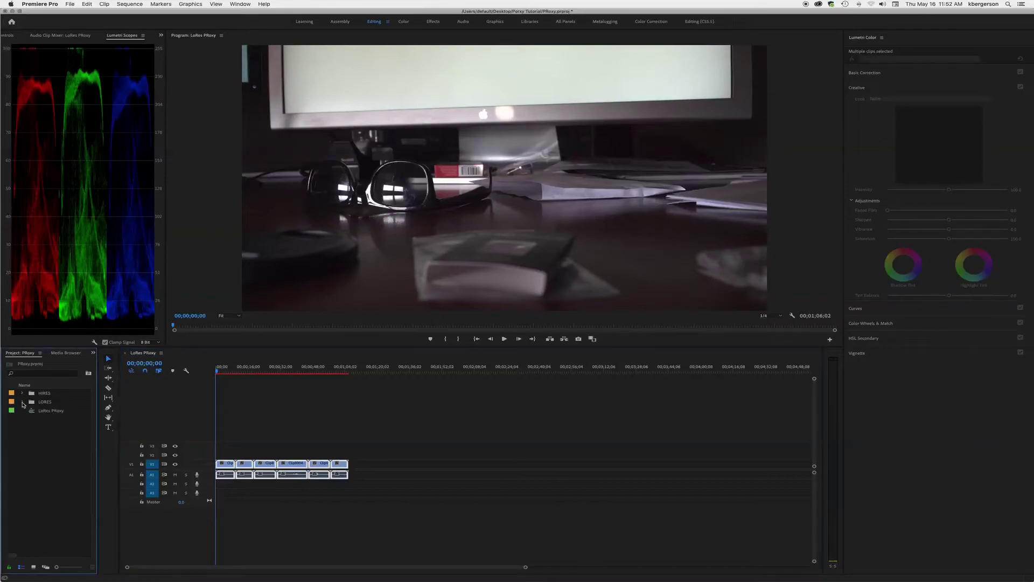
{"action": "left_click", "coordinate": [47, 412]}
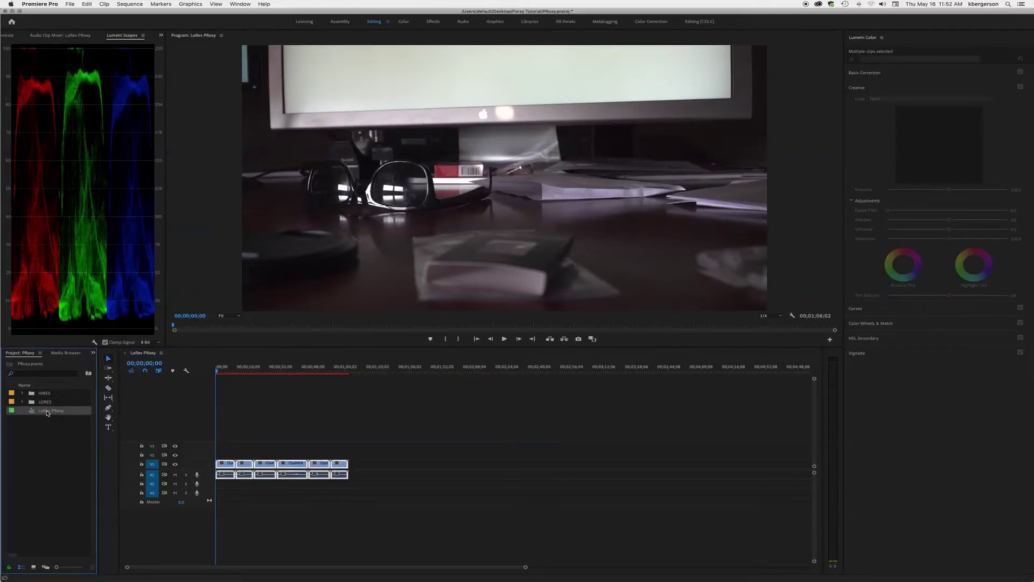
{"action": "right_click", "coordinate": [47, 413]}
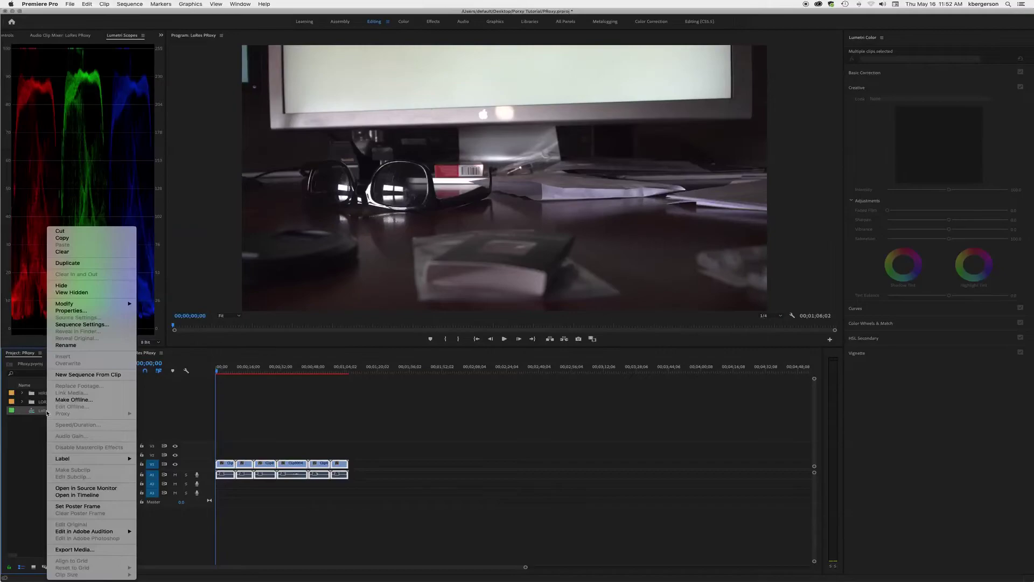
{"action": "left_click", "coordinate": [68, 262]}
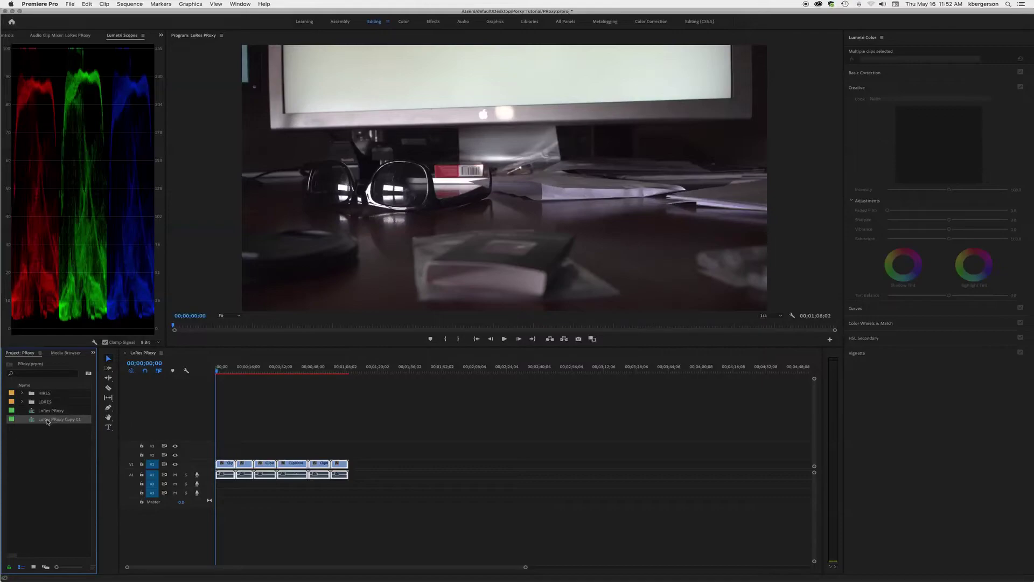
Rename the copy HiRes PRoxy and open it in the timeline
{"action": "left_click", "coordinate": [48, 420]}
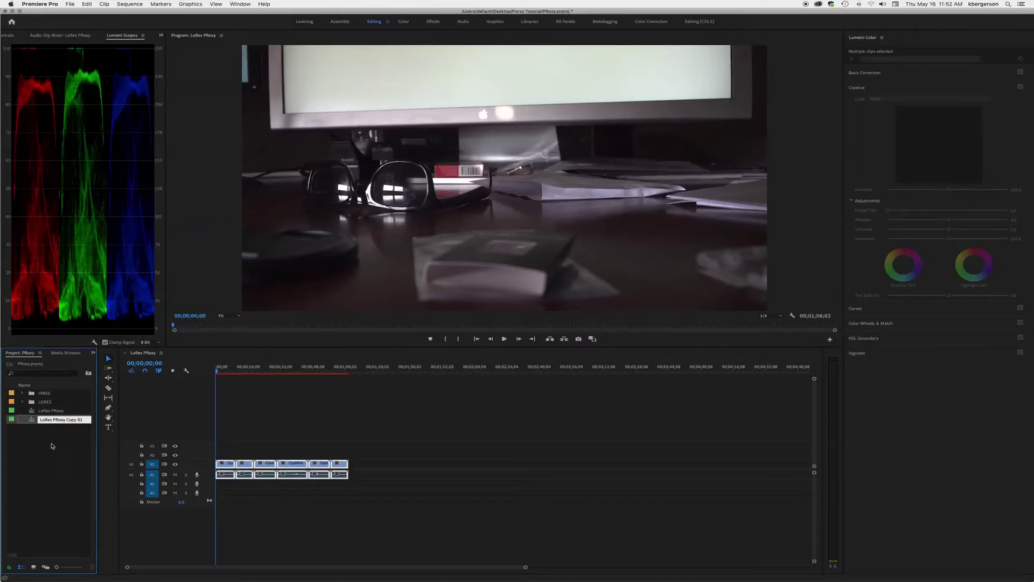
{"action": "key", "text": "BackSpace"}
{"action": "key", "text": "BackSpace"}
{"action": "type", "text": "Hi"}
{"action": "left_click", "coordinate": [62, 447]}
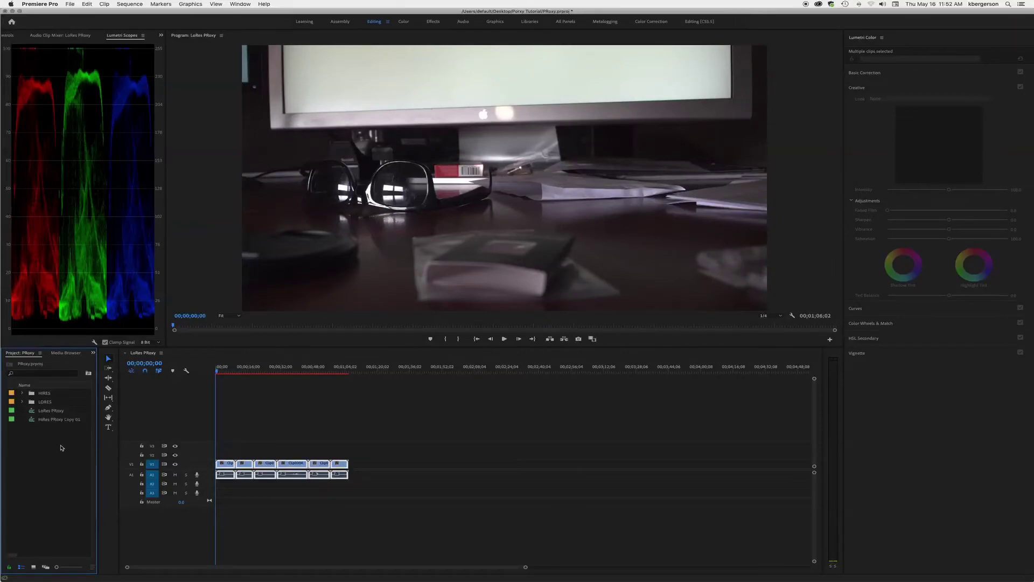
{"action": "left_click", "coordinate": [75, 419]}
{"action": "left_click", "coordinate": [78, 421]}
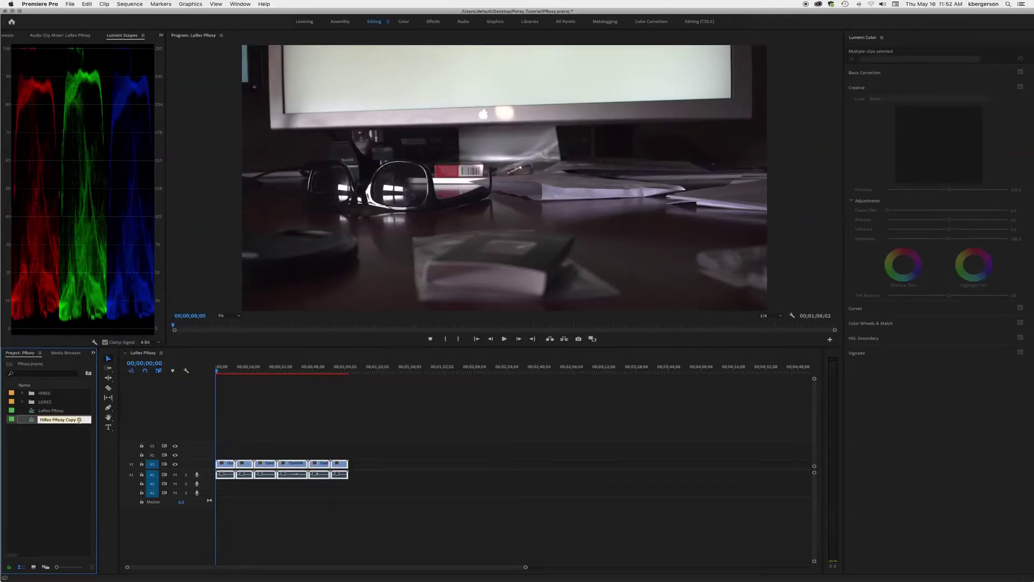
{"action": "key", "text": "BackSpace"}
{"action": "key", "text": "BackSpace"}
{"action": "key", "text": "BackSpace"}
{"action": "key", "text": "BackSpace"}
{"action": "key", "text": "BackSpace"}
{"action": "left_click", "coordinate": [80, 440]}
{"action": "double_click", "coordinate": [32, 421]}
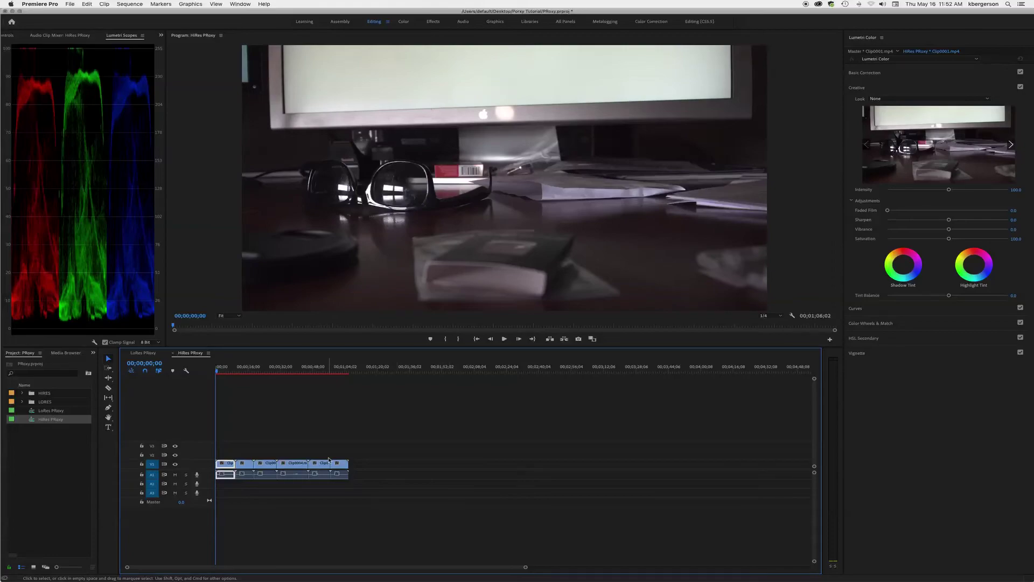
Preview a later frame of LoRes PRoxy, then switch to the HiRes PRoxy sequence
{"action": "left_click", "coordinate": [141, 353]}
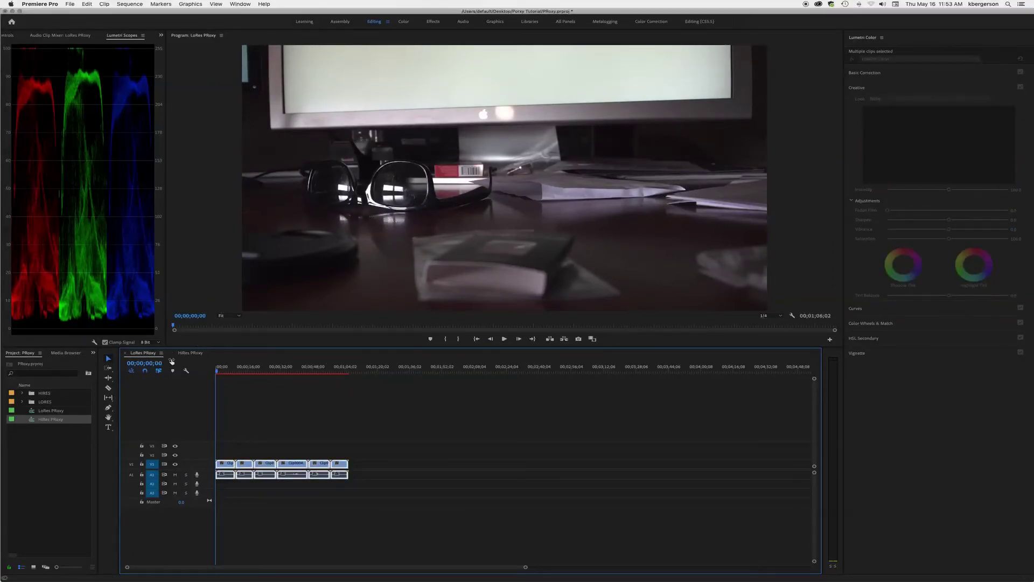
{"action": "left_click_drag", "start_coordinate": [223, 371], "coordinate": [193, 386]}
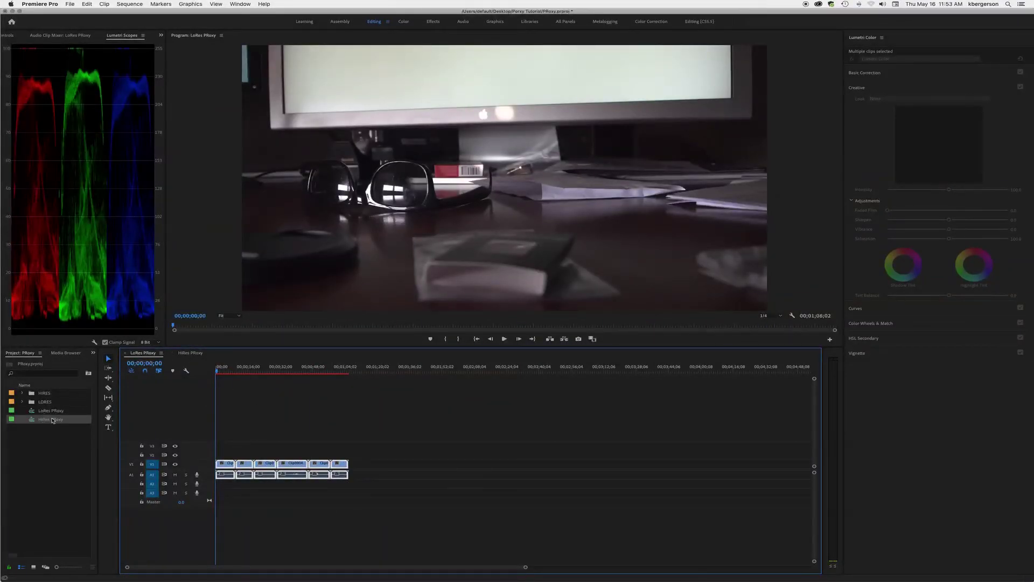
{"action": "left_click", "coordinate": [190, 353]}
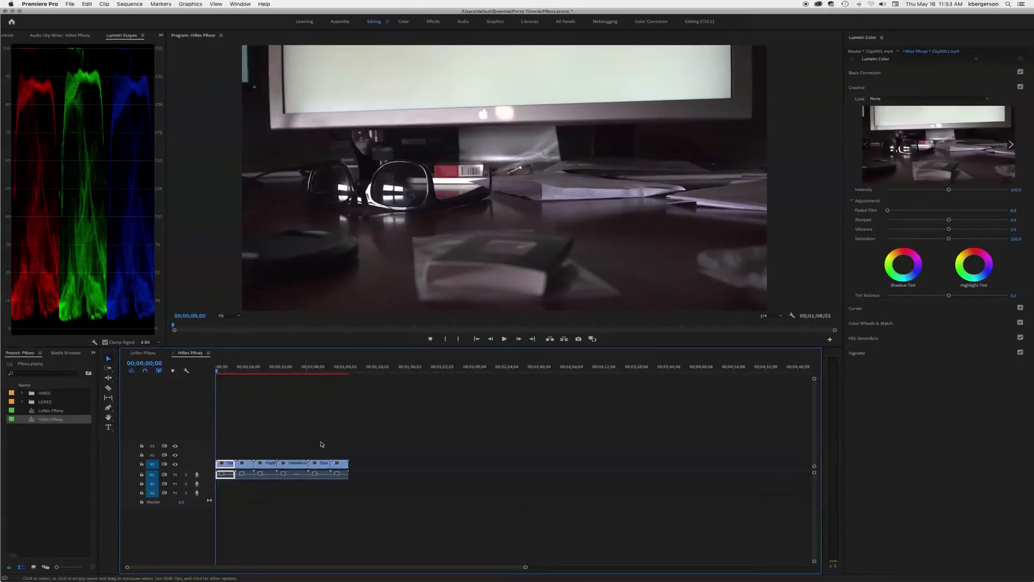
Make all HiRes PRoxy clips offline, keeping media files on disk
{"action": "left_click_drag", "start_coordinate": [387, 439], "coordinate": [182, 462]}
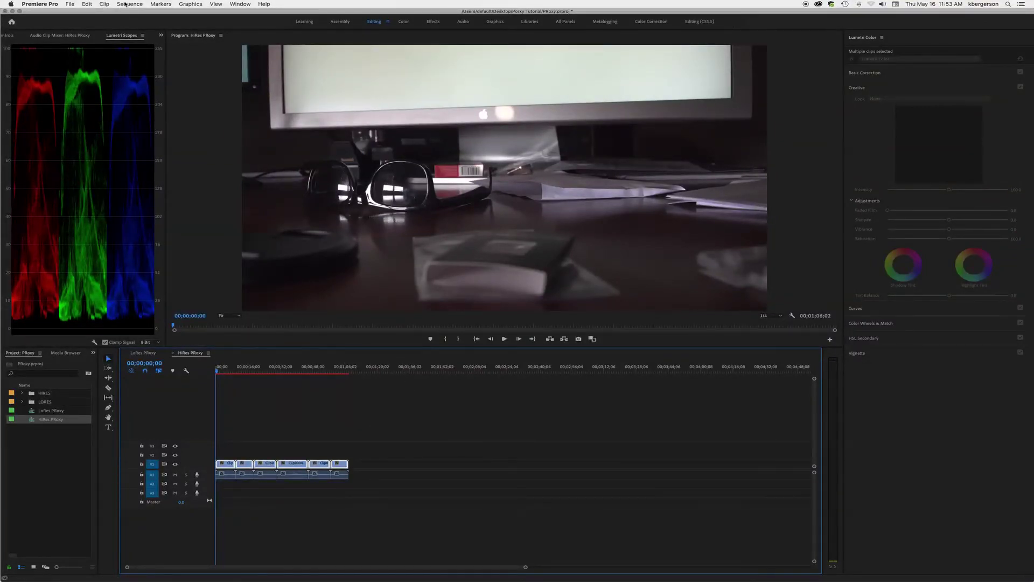
{"action": "left_click", "coordinate": [70, 5]}
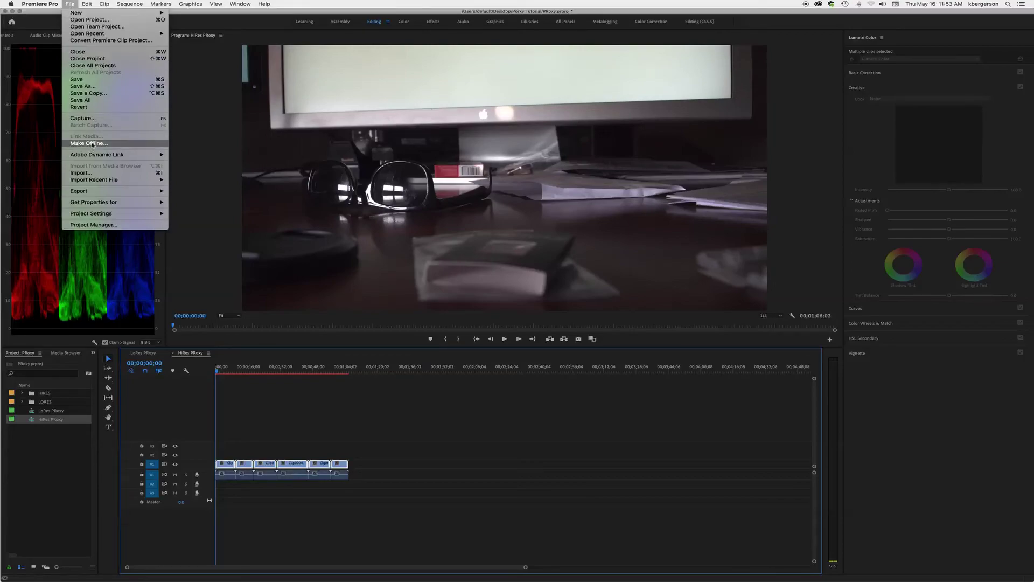
{"action": "left_click", "coordinate": [93, 144]}
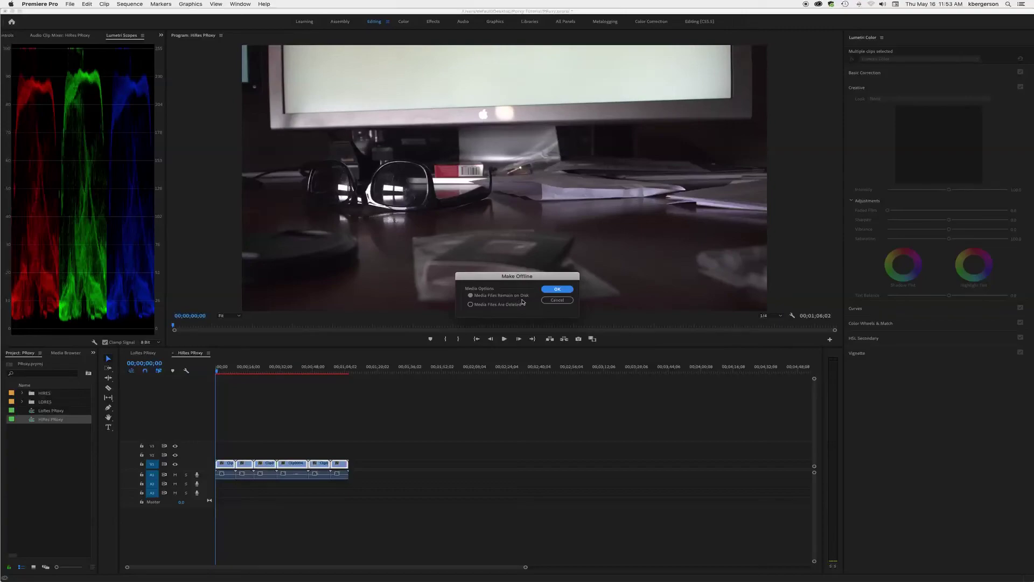
{"action": "left_click", "coordinate": [558, 290]}
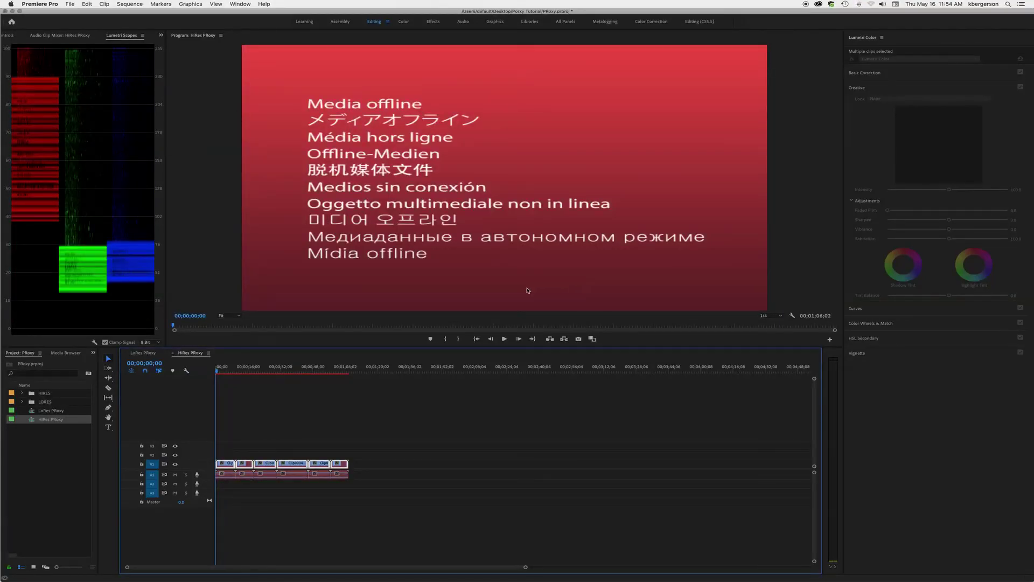
Relink the offline HiRes PRoxy clips with Link Media to the files in the HIRES folder
{"action": "right_click", "coordinate": [291, 465]}
{"action": "mouse_move", "coordinate": [330, 456]}
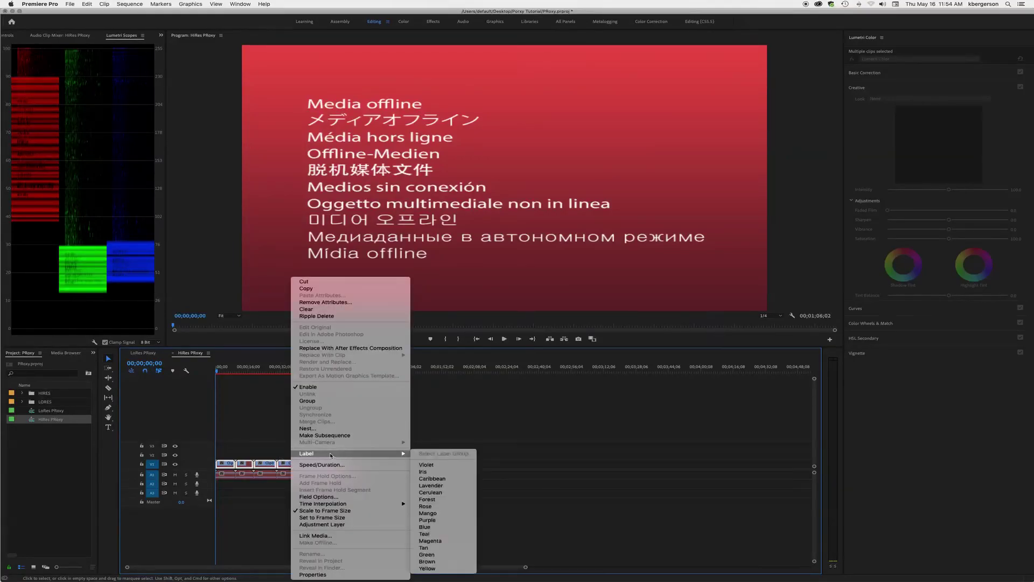
{"action": "left_click", "coordinate": [315, 536]}
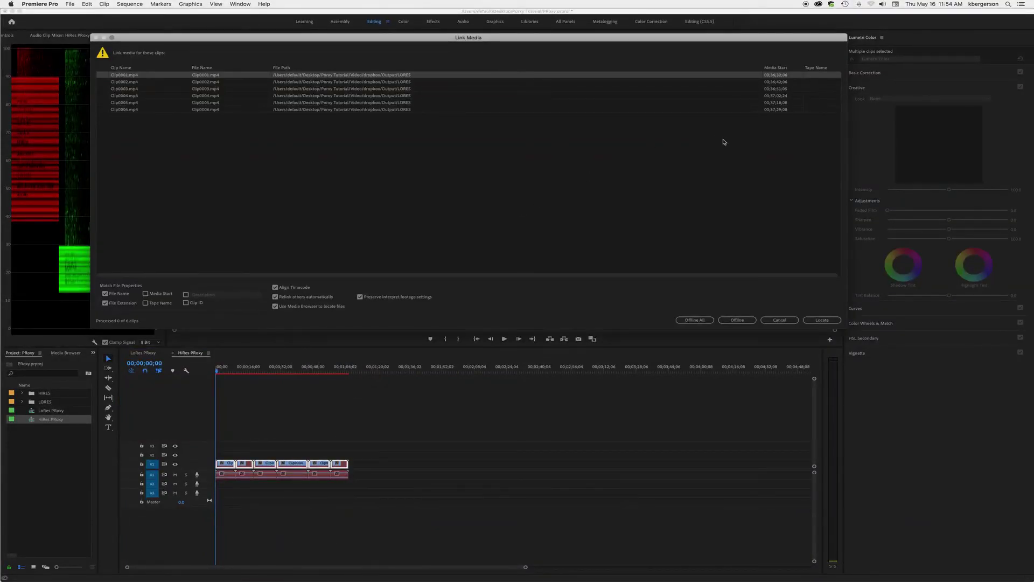
{"action": "left_click", "coordinate": [816, 321]}
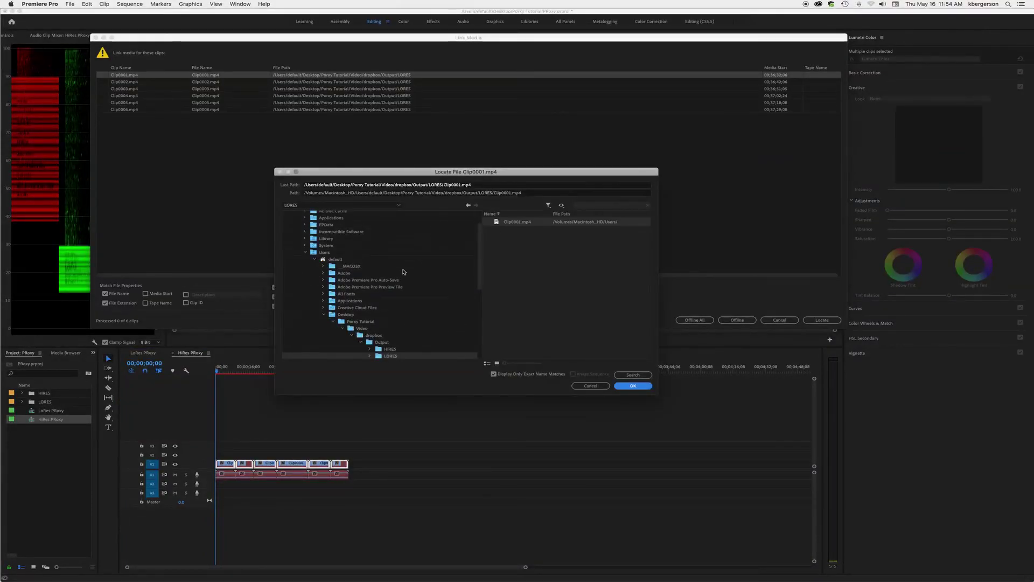
{"action": "scroll", "coordinate": [383, 317], "scroll_direction": "down", "scroll_amount": 1}
{"action": "left_click", "coordinate": [388, 344]}
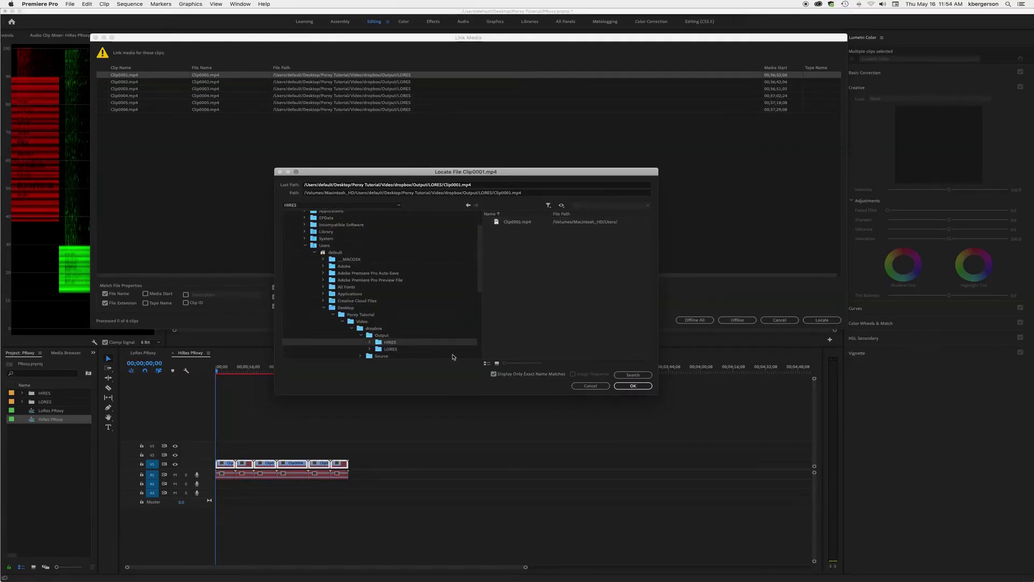
{"action": "left_click", "coordinate": [635, 386]}
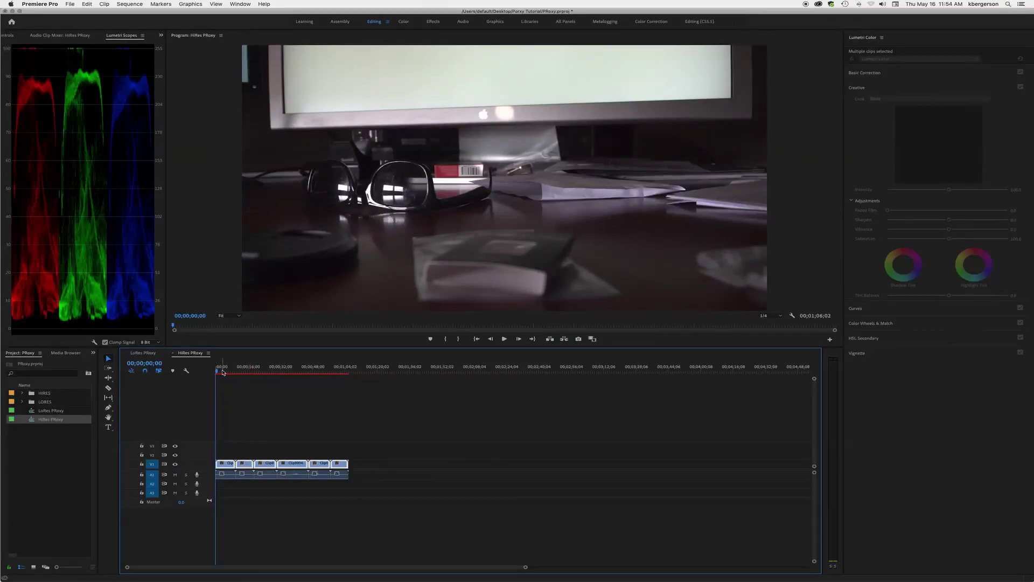
{"action": "left_click_drag", "start_coordinate": [218, 373], "coordinate": [321, 388]}
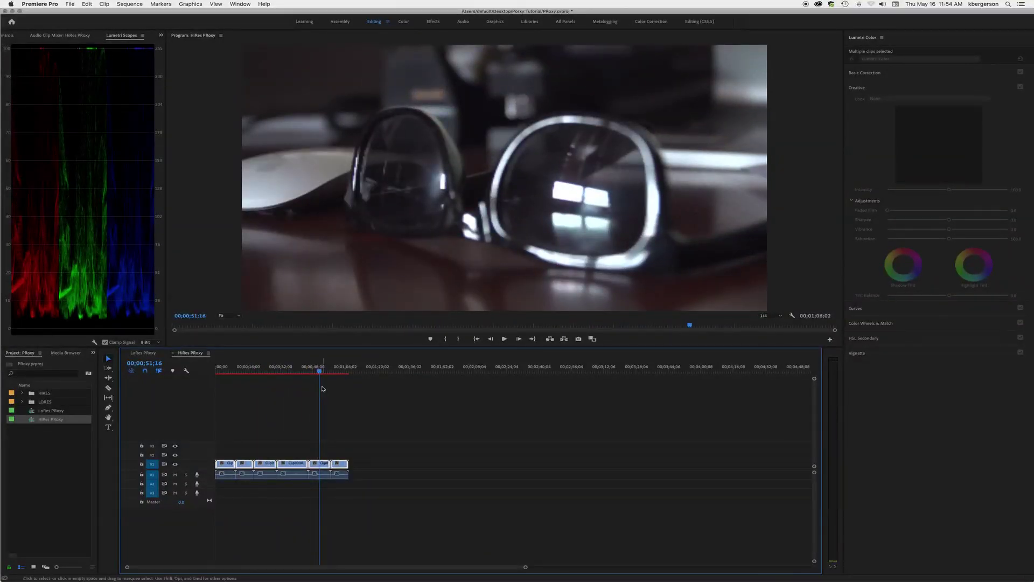